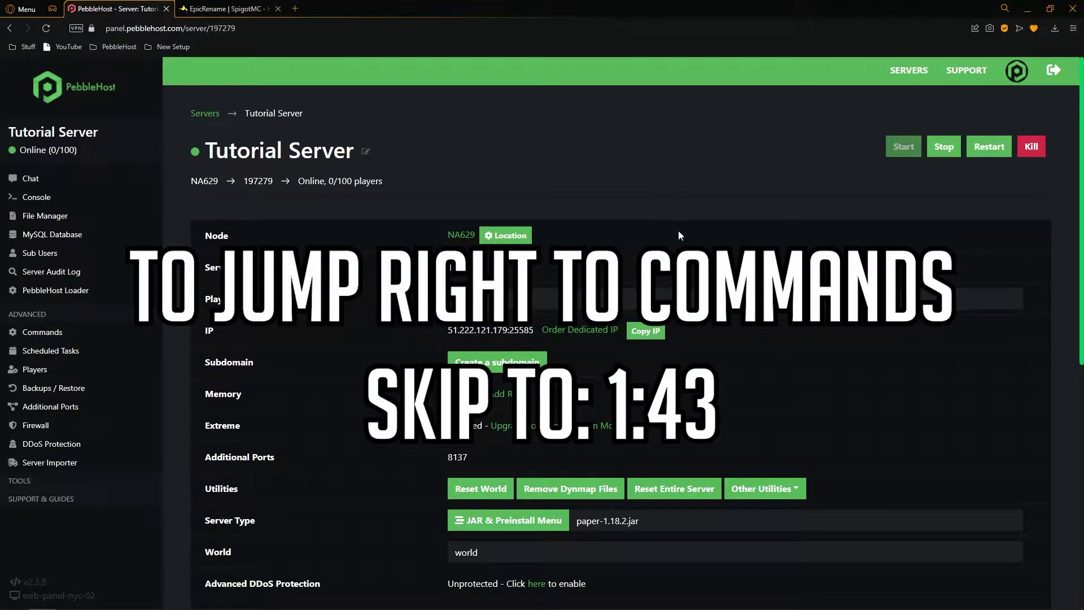
# - Compare Spigot and CraftBukkit versions, then keep Paper 1.18.2 as the server version
pyautogui.scroll(-4, 365, 259)
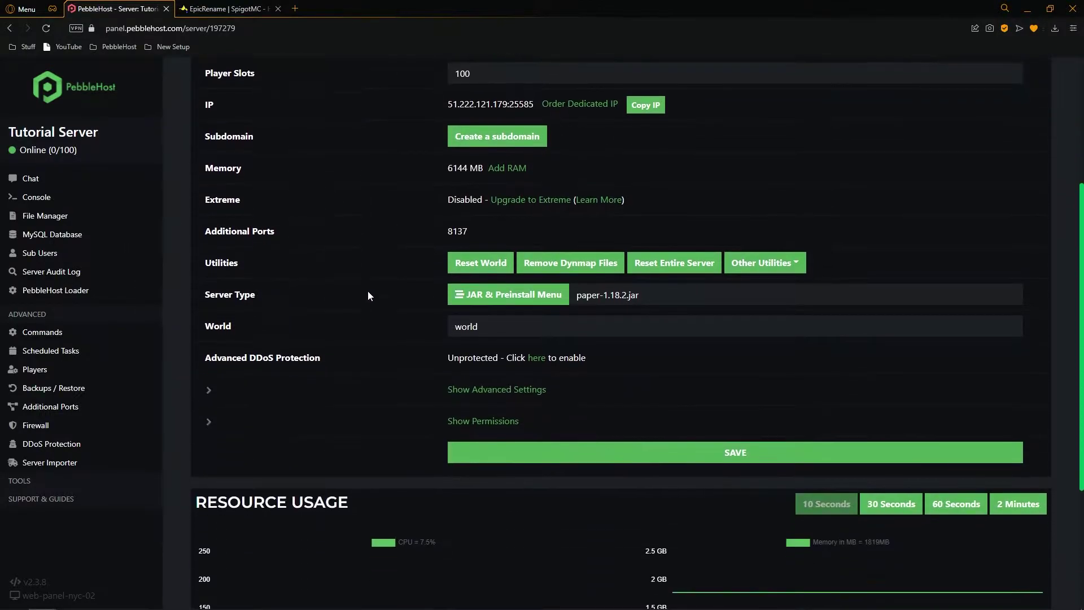
pyautogui.click(516, 299)
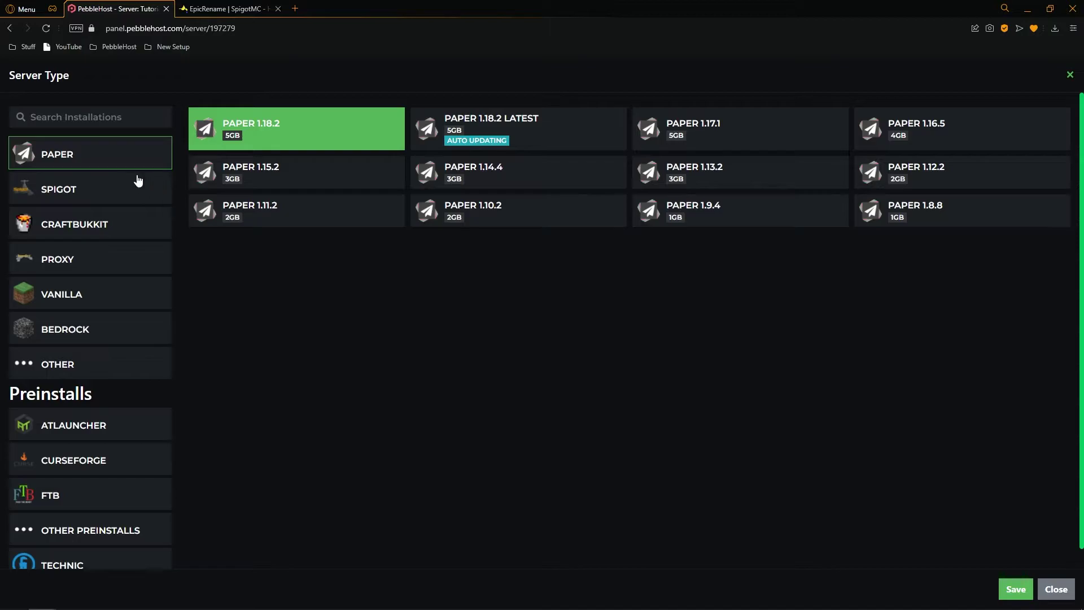
pyautogui.click(127, 188)
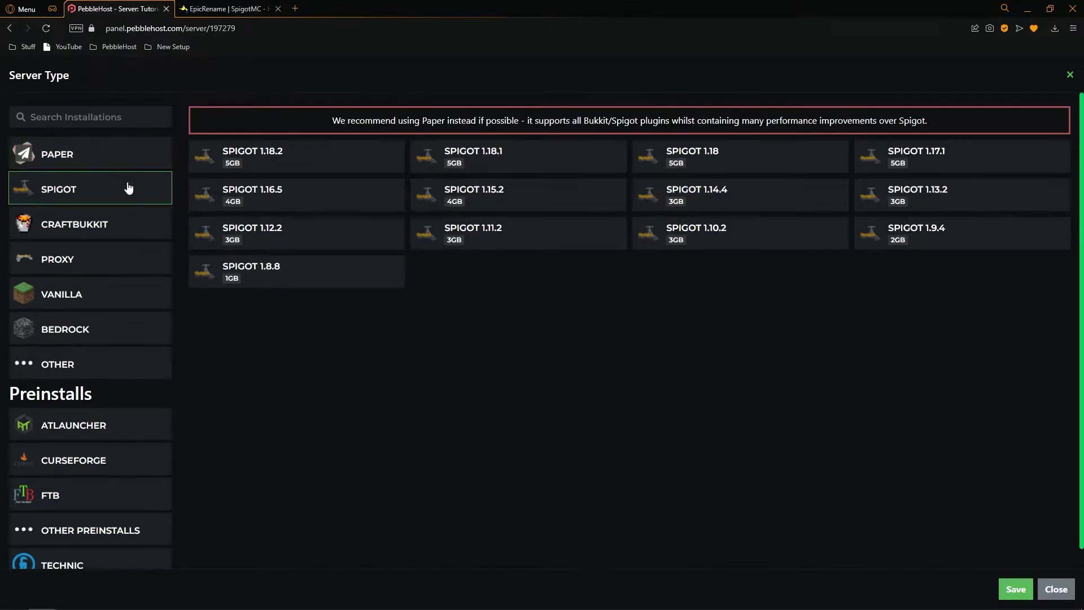
pyautogui.click(154, 235)
pyautogui.click(113, 147)
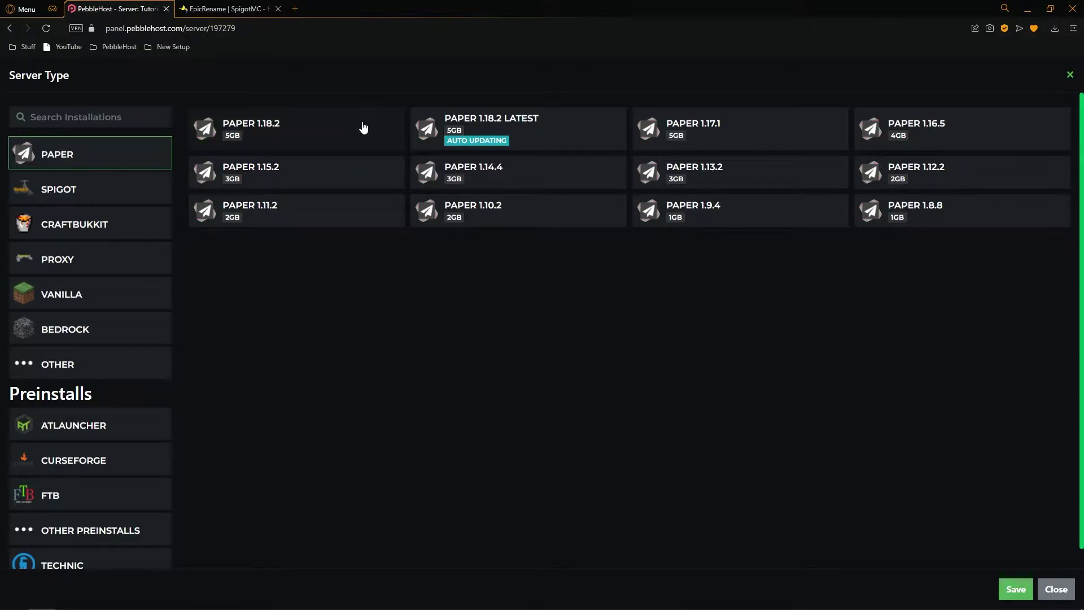
pyautogui.click(329, 118)
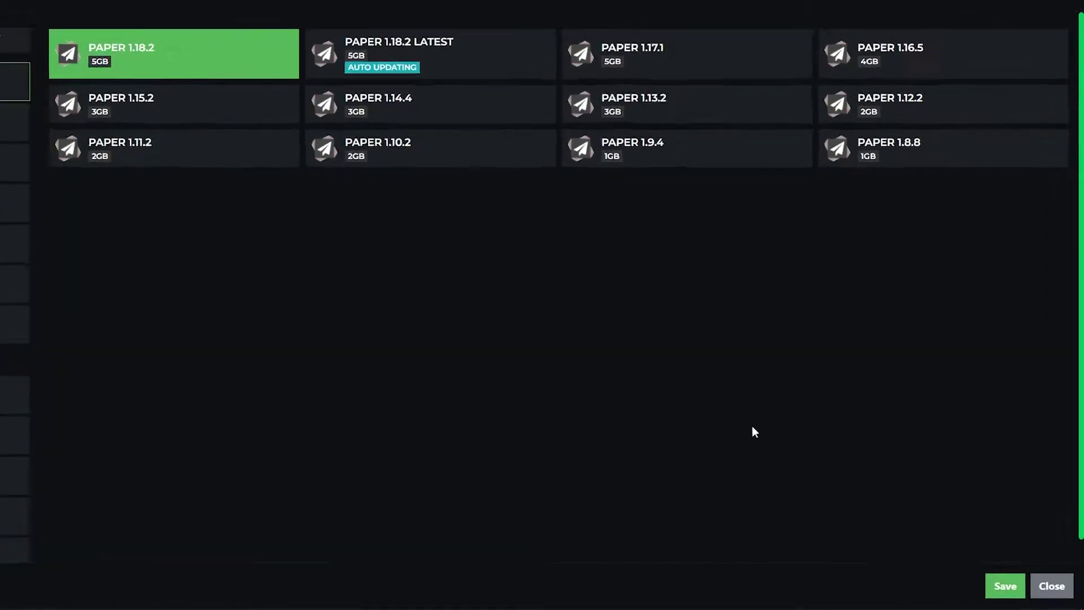
pyautogui.click(1016, 590)
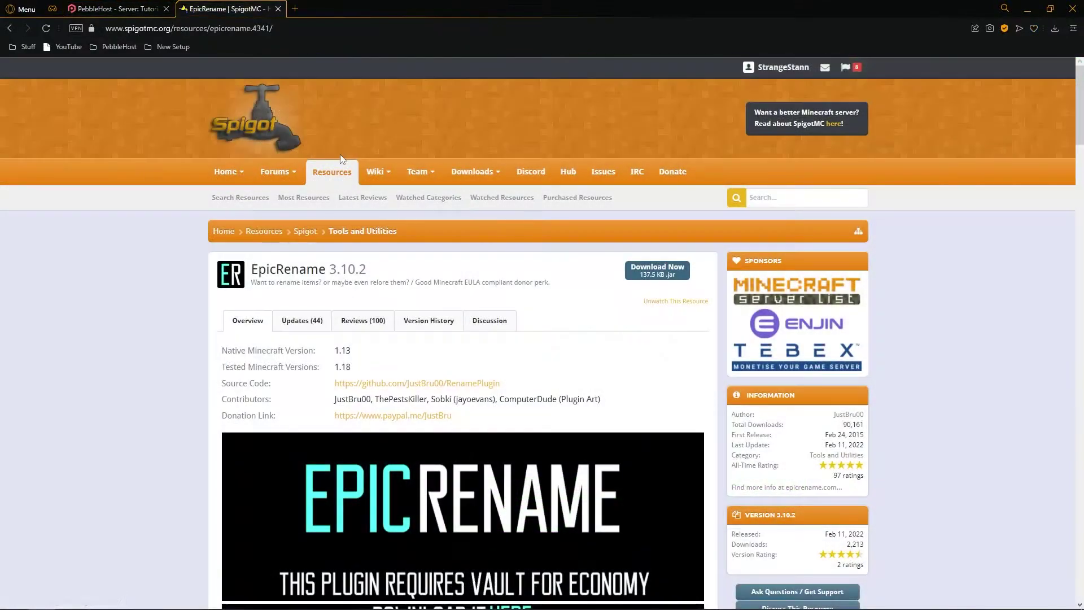
# - Download EpicRename v3.10.2.jar from its SpigotMC page and save it to Downloads
pyautogui.moveTo(402, 190)
pyautogui.scroll(-1, 590, 269)
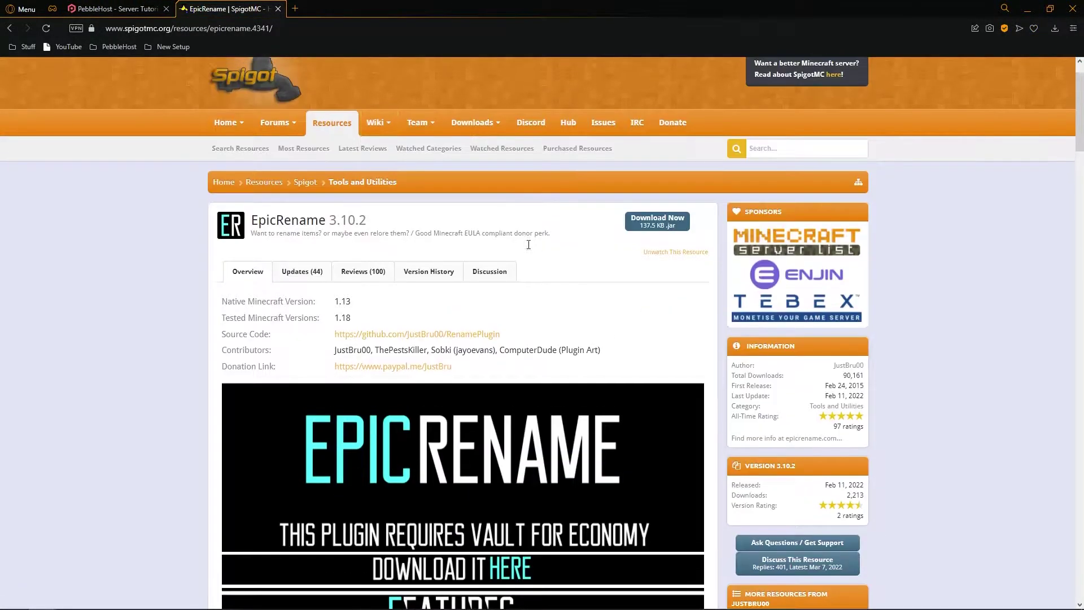
pyautogui.scroll(1, 400, 220)
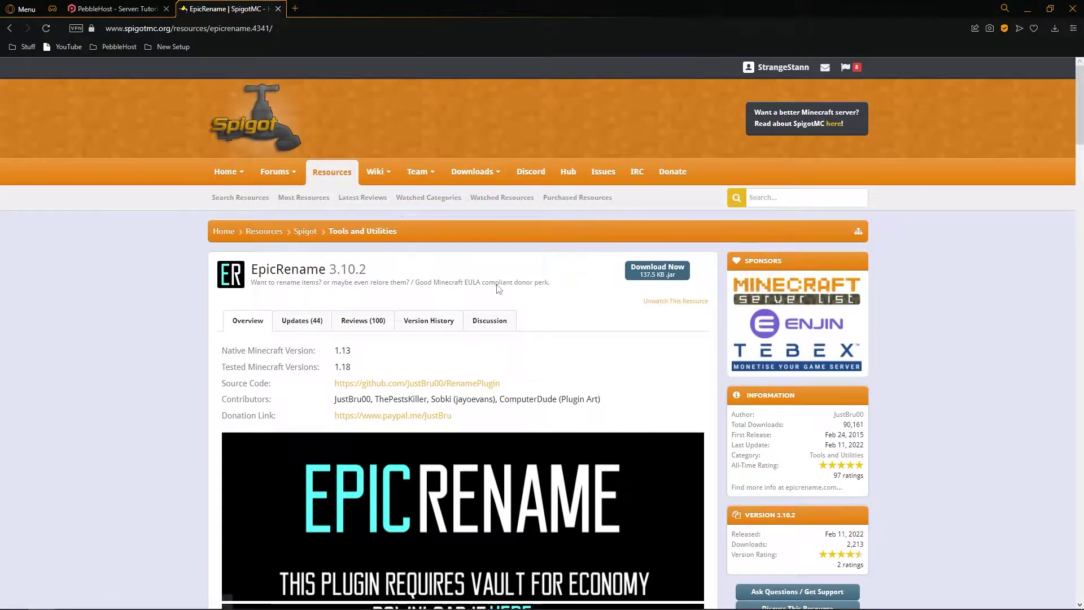
pyautogui.click(653, 272)
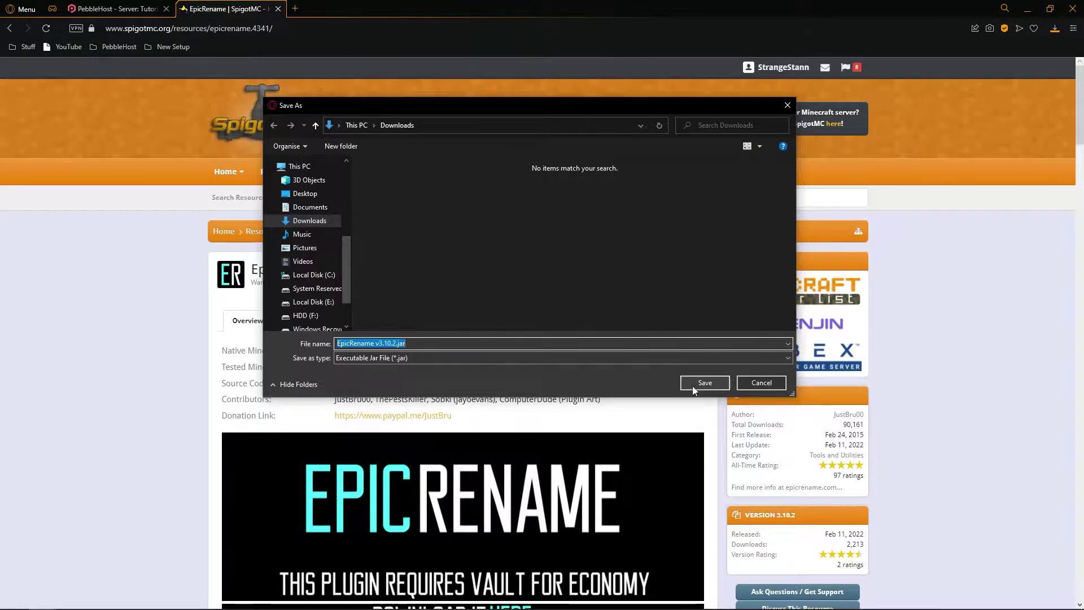
pyautogui.click(705, 383)
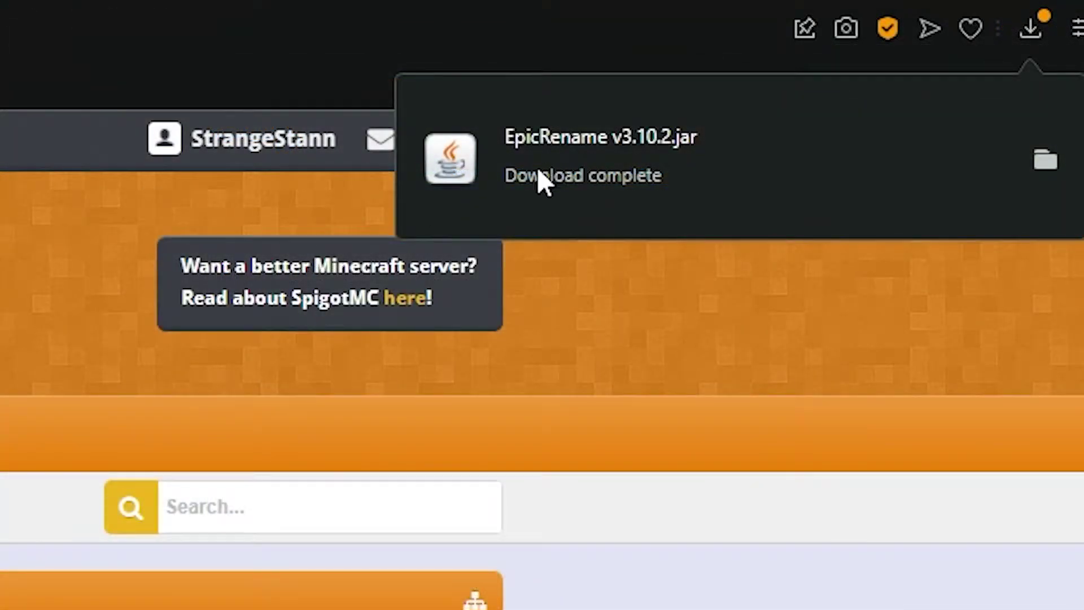
pyautogui.scroll(-5, 348, 252)
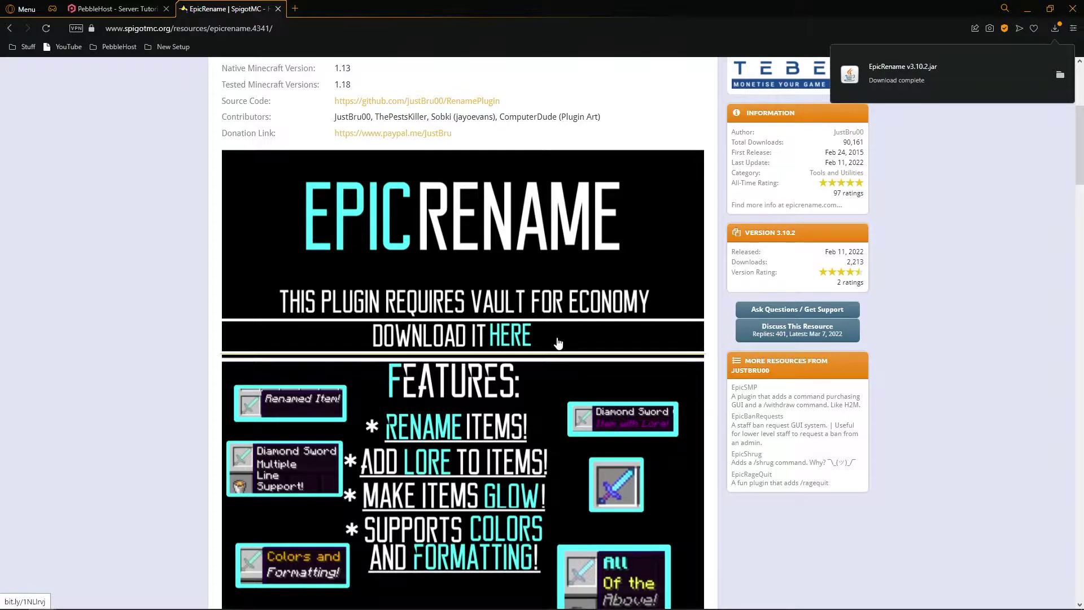
# - Browse EpicRename's features and commands list, then switch back to the PebbleHost tab with Ctrl+Tab
pyautogui.scroll(-3, 557, 343)
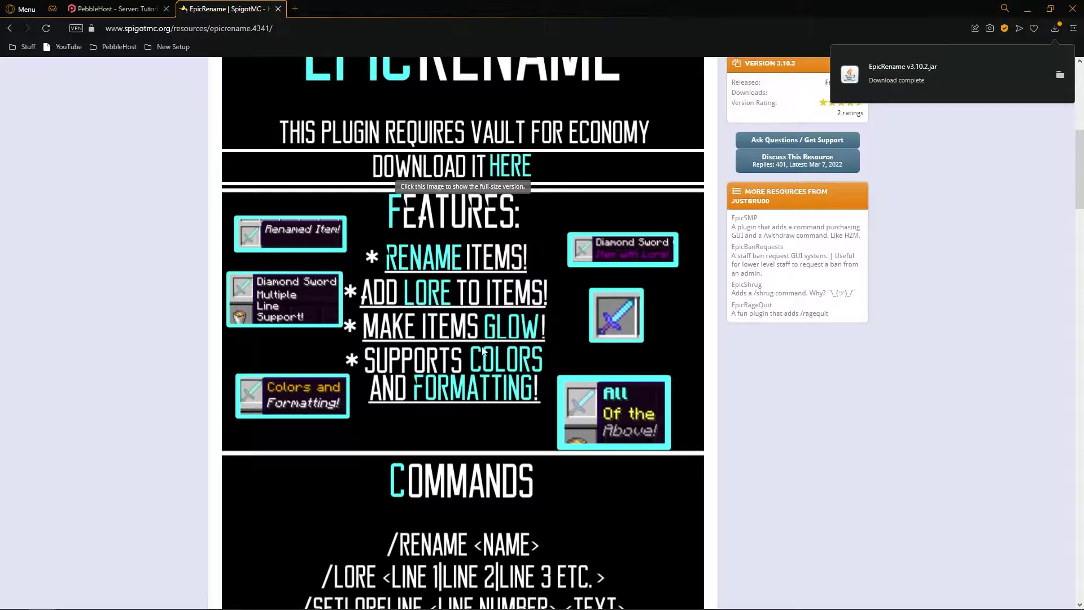
pyautogui.scroll(-1, 483, 351)
pyautogui.scroll(-2, 485, 331)
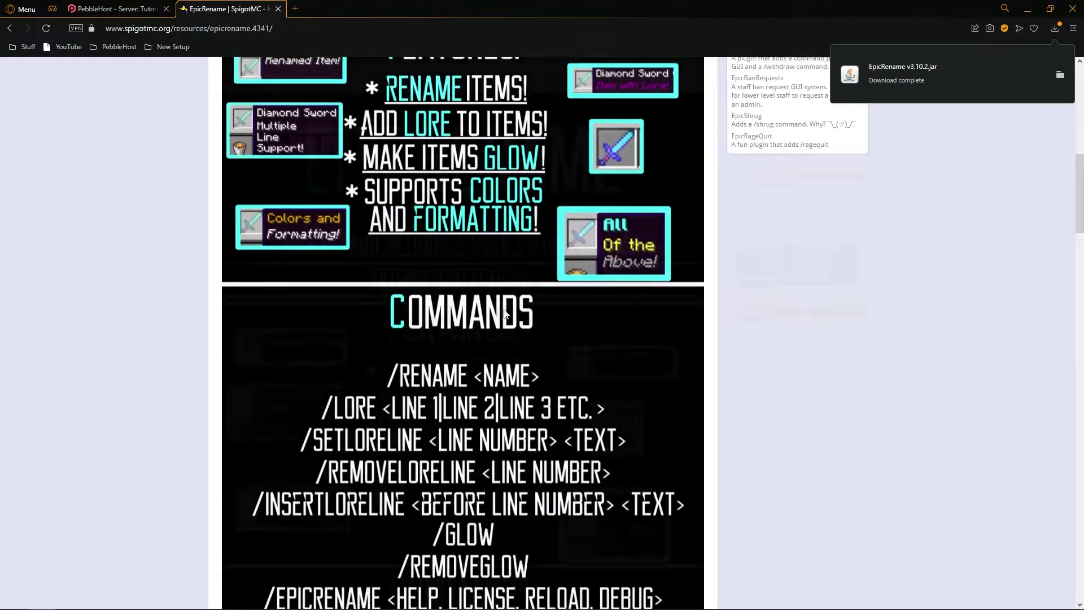
pyautogui.scroll(5, 875, 317)
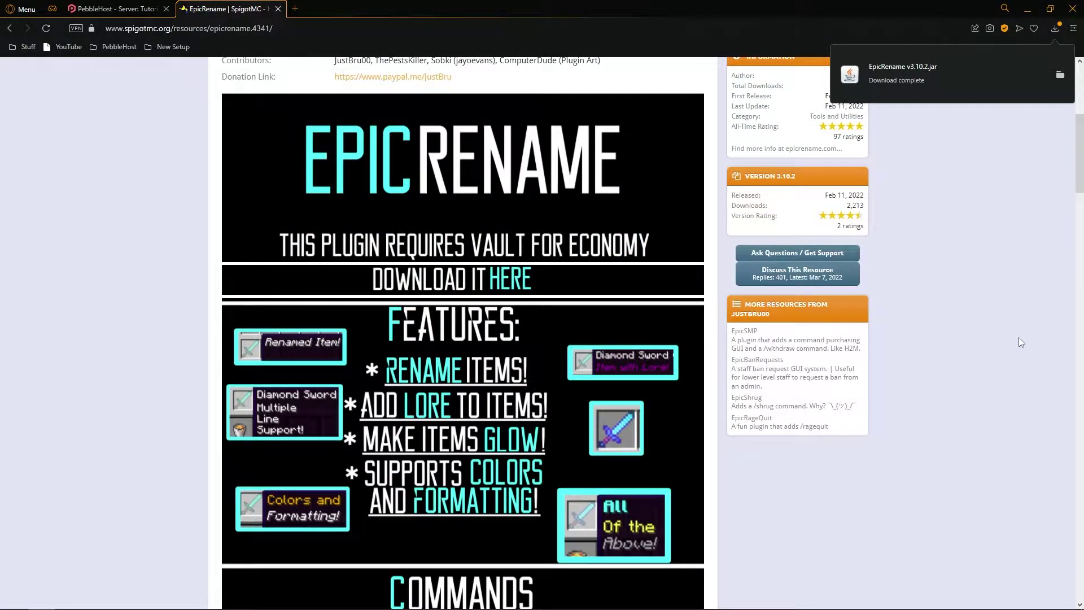
pyautogui.hotkey('ctrl', 'Tab')
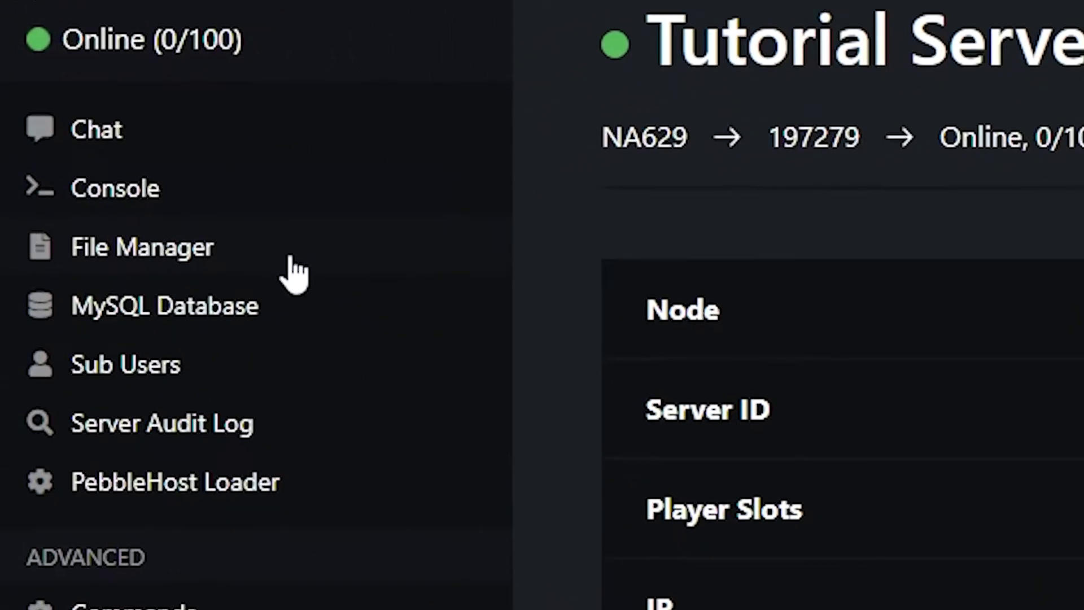
# - Upload EpicRename v3.10.2.jar into the server's plugins folder and return to the overview
pyautogui.click(244, 262)
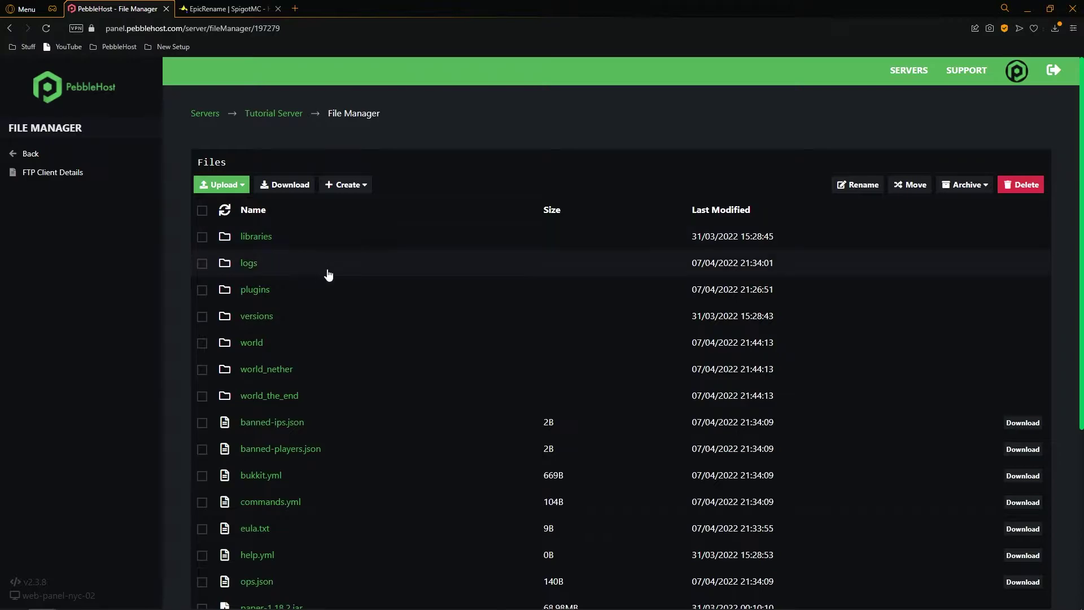
pyautogui.click(285, 292)
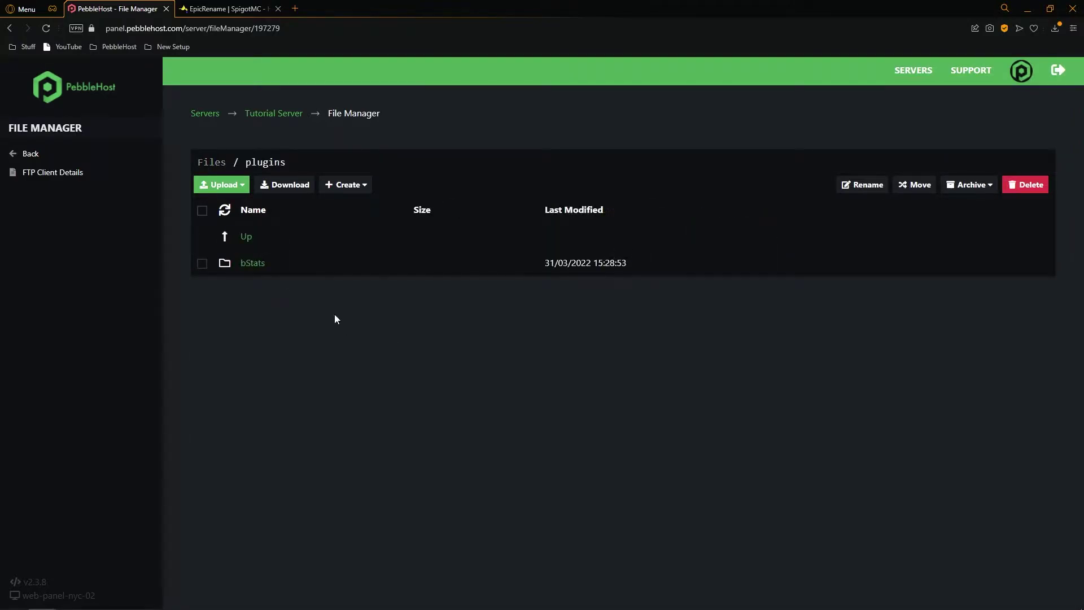
pyautogui.click(224, 187)
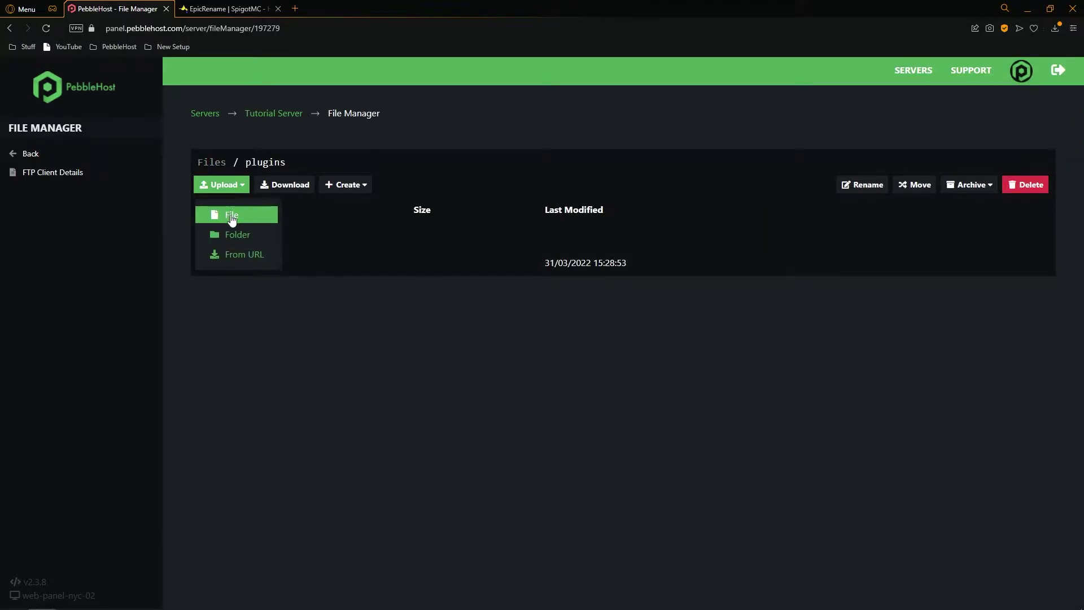
pyautogui.click(232, 220)
pyautogui.moveTo(445, 204); pyautogui.dragTo(397, 198)
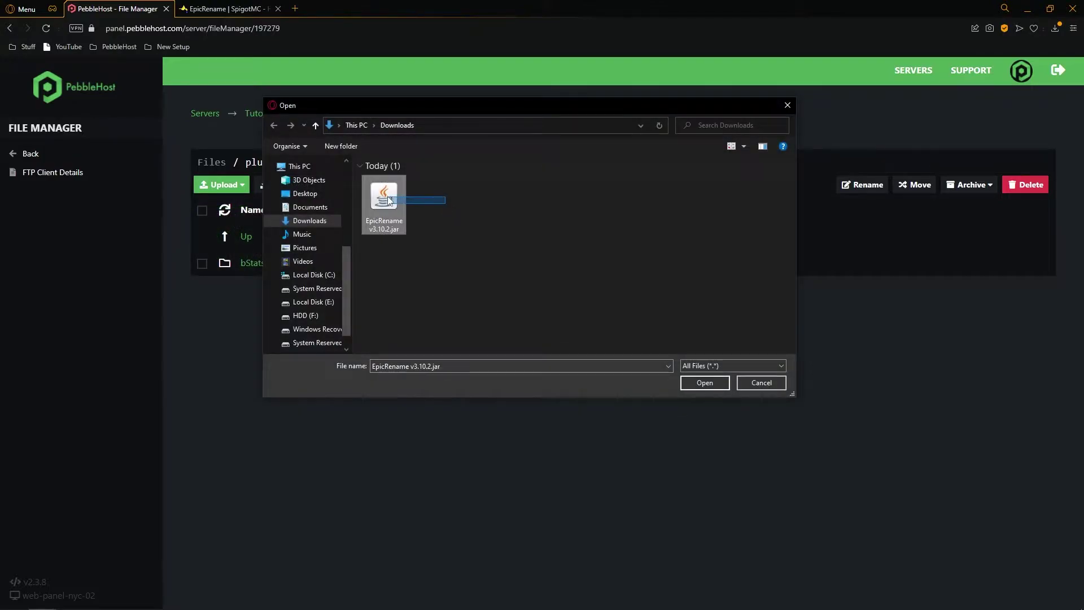
pyautogui.click(699, 383)
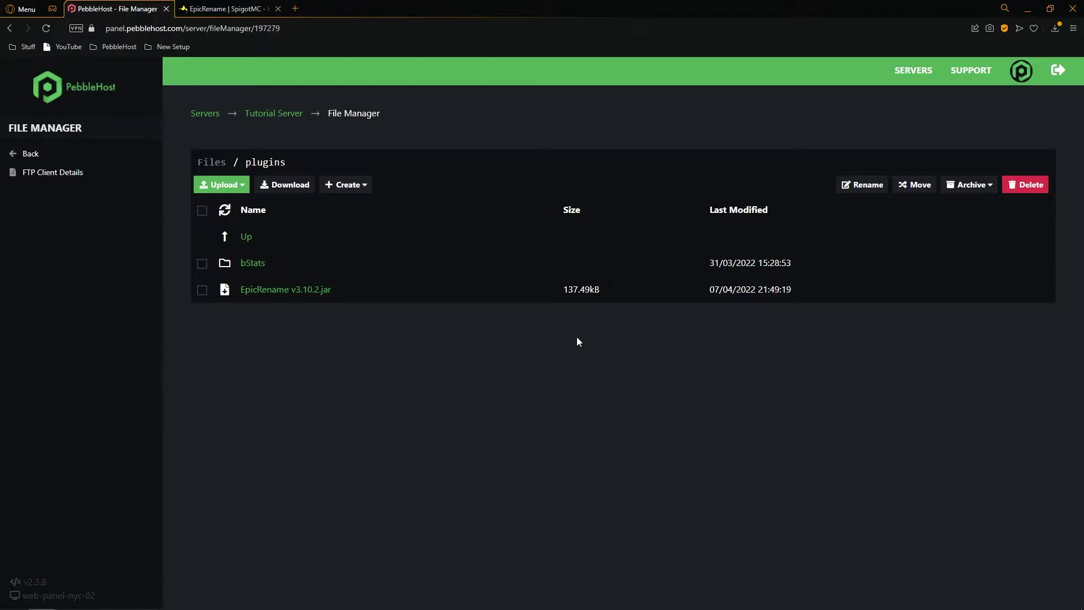
pyautogui.click(100, 159)
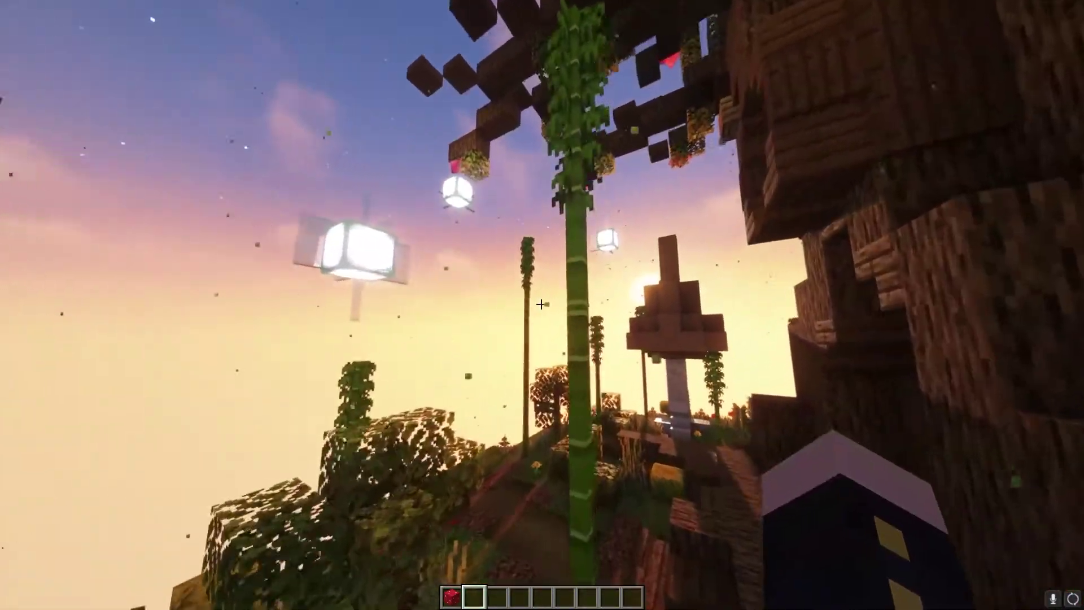
# - Pick bamboo into the hotbar, select the poppy, and open chat for a command
pyautogui.middleClick(541, 304)
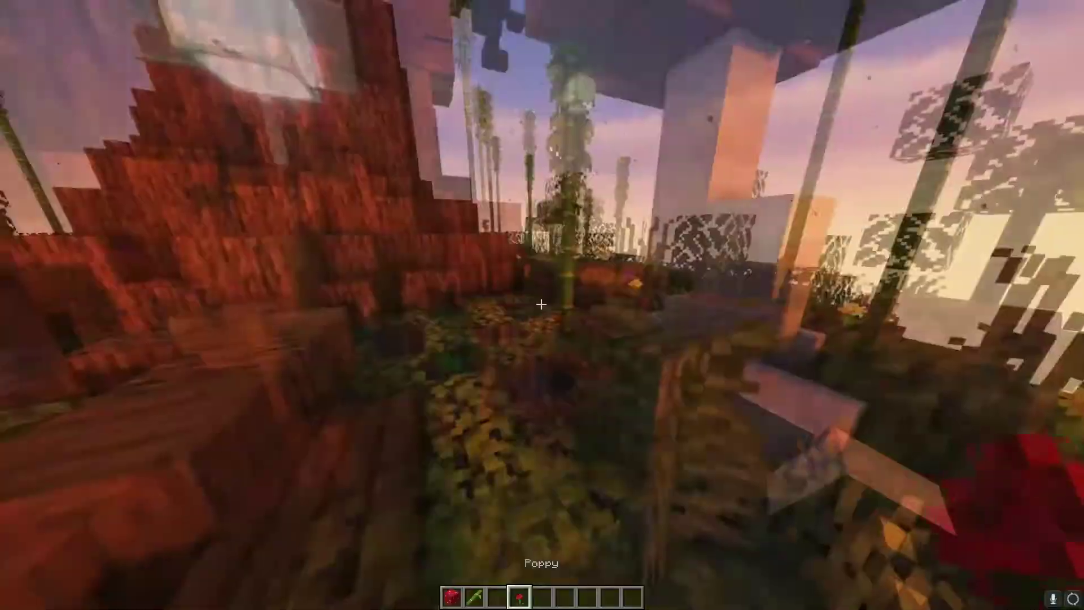
pyautogui.scroll(2, 541, 303)
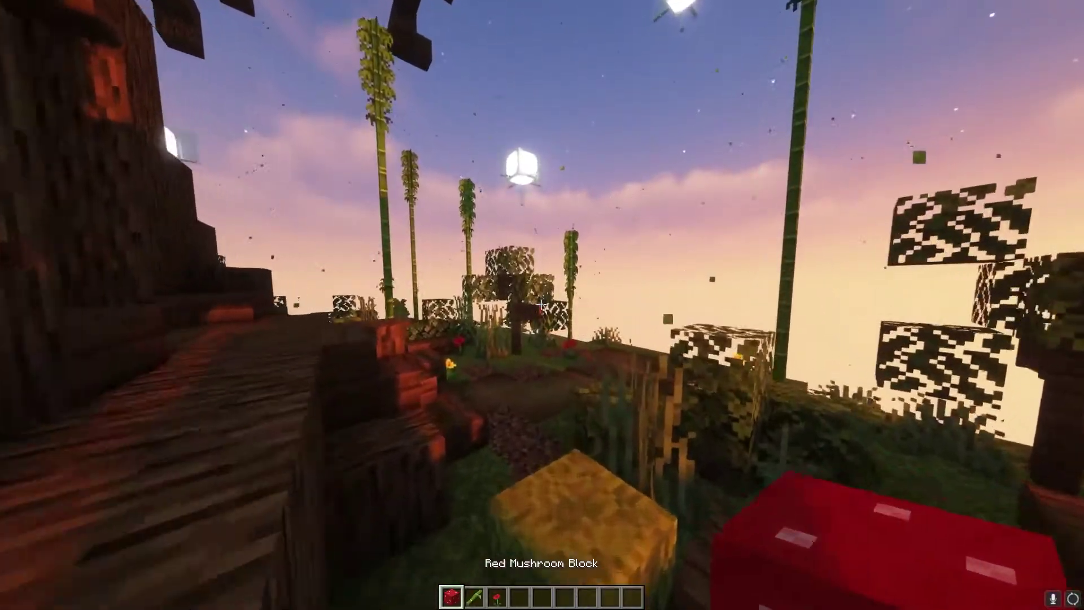
pyautogui.scroll(-1, 541, 304)
pyautogui.scroll(-1, 541, 304)
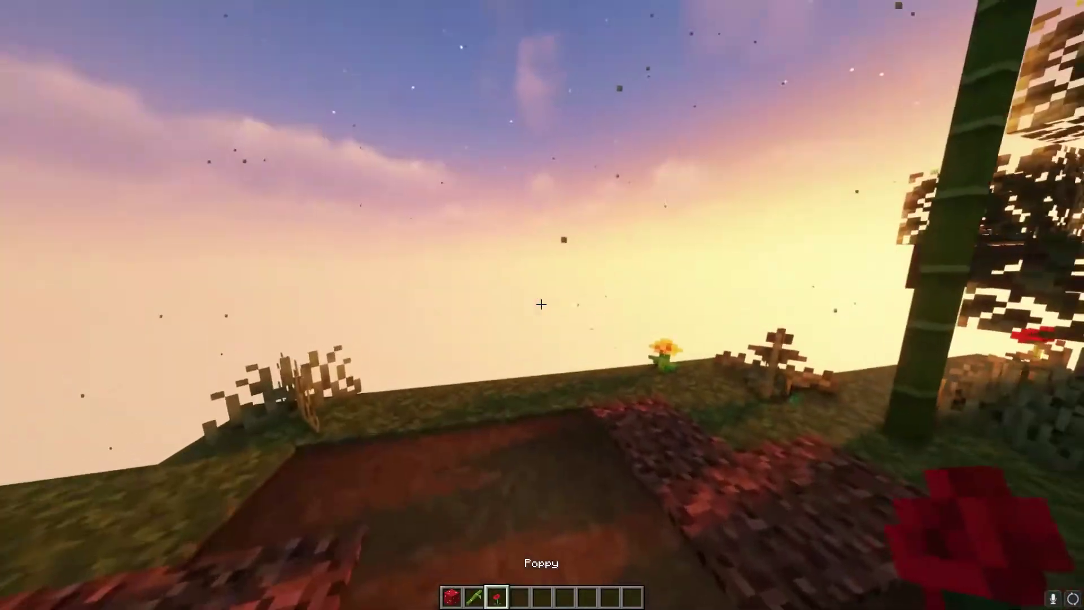
pyautogui.press('w')
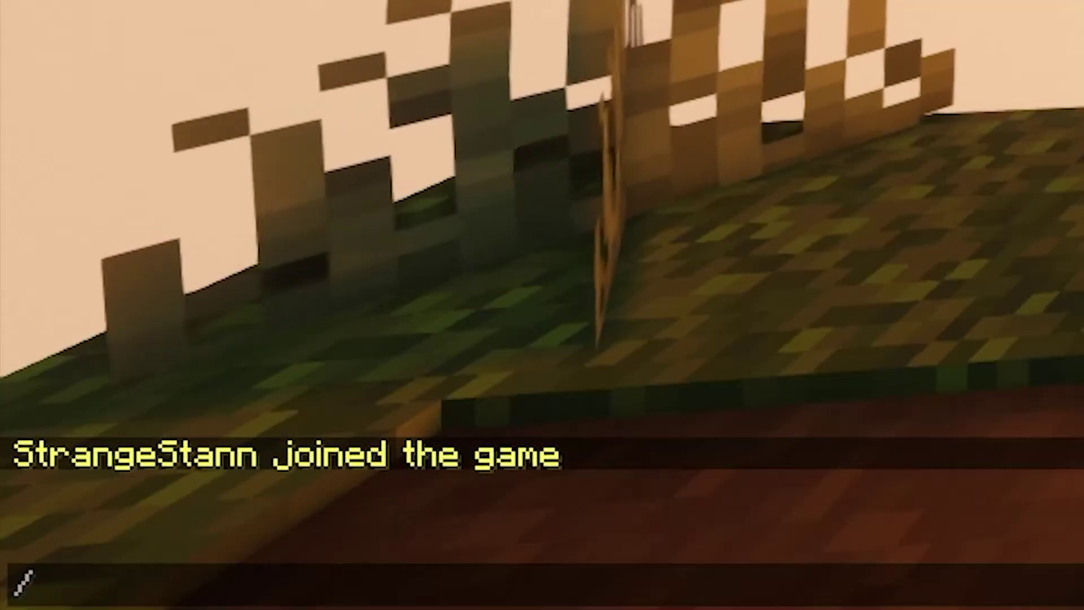
# - Rename the poppy to 'Flower of Doom' and check it in the inventory
pyautogui.write('rename')
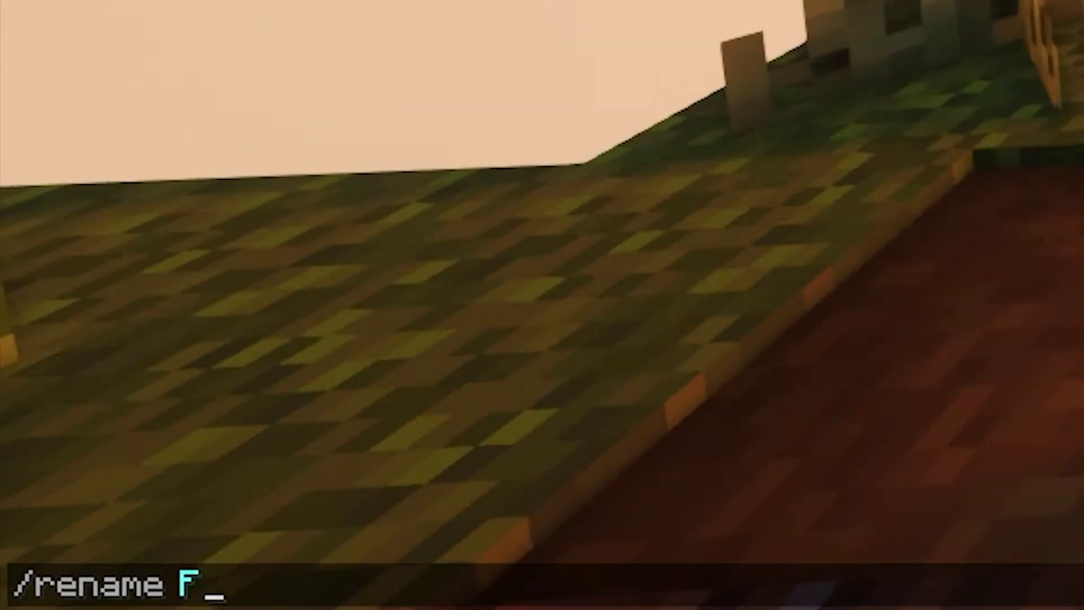
pyautogui.write('lower ')
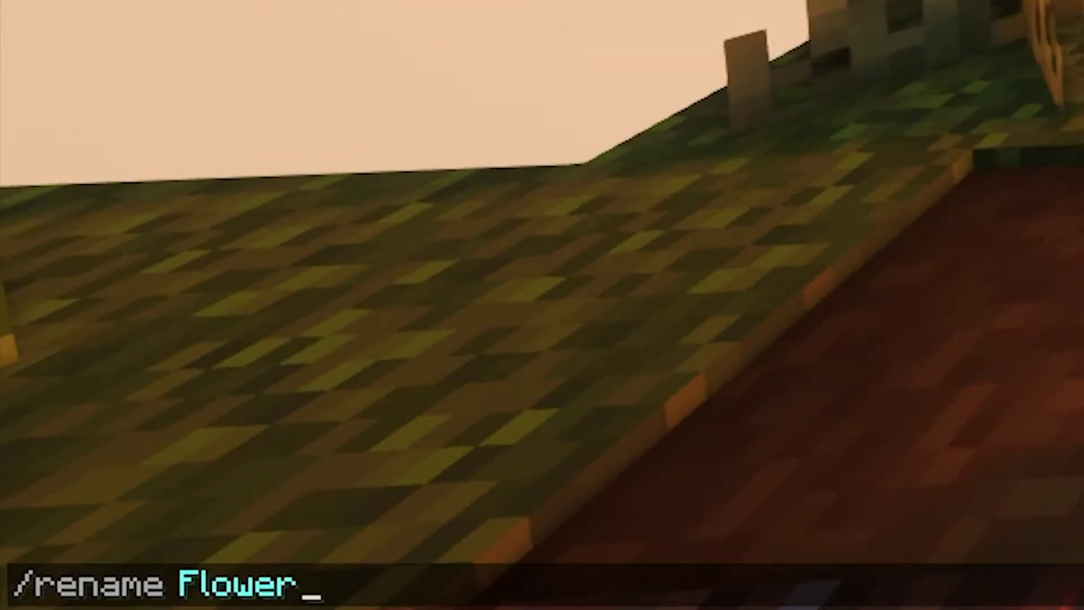
pyautogui.write('of Doom')
pyautogui.press('Return')
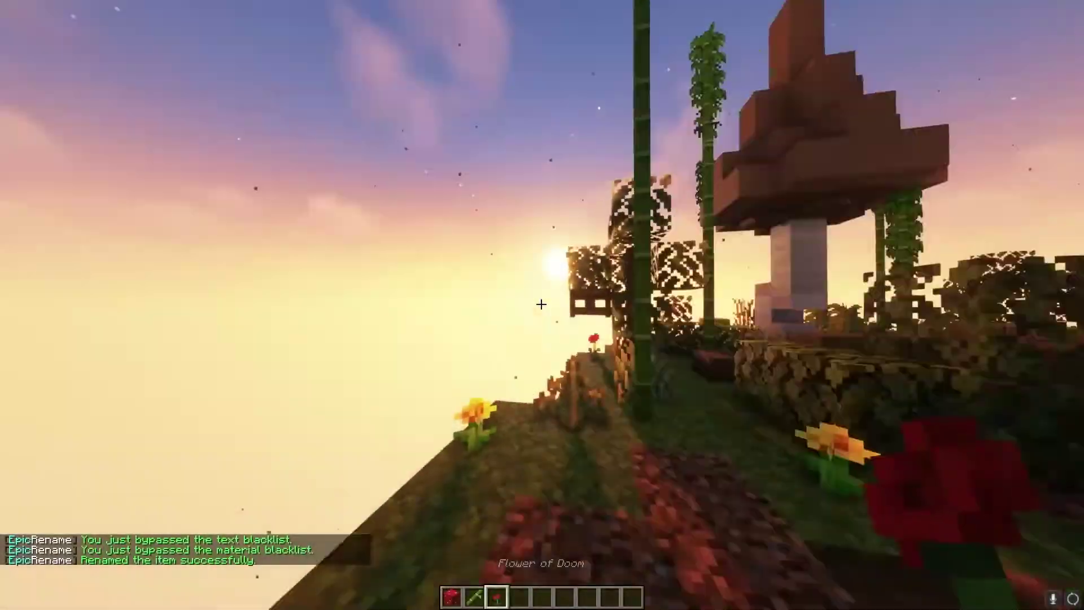
pyautogui.press('e')
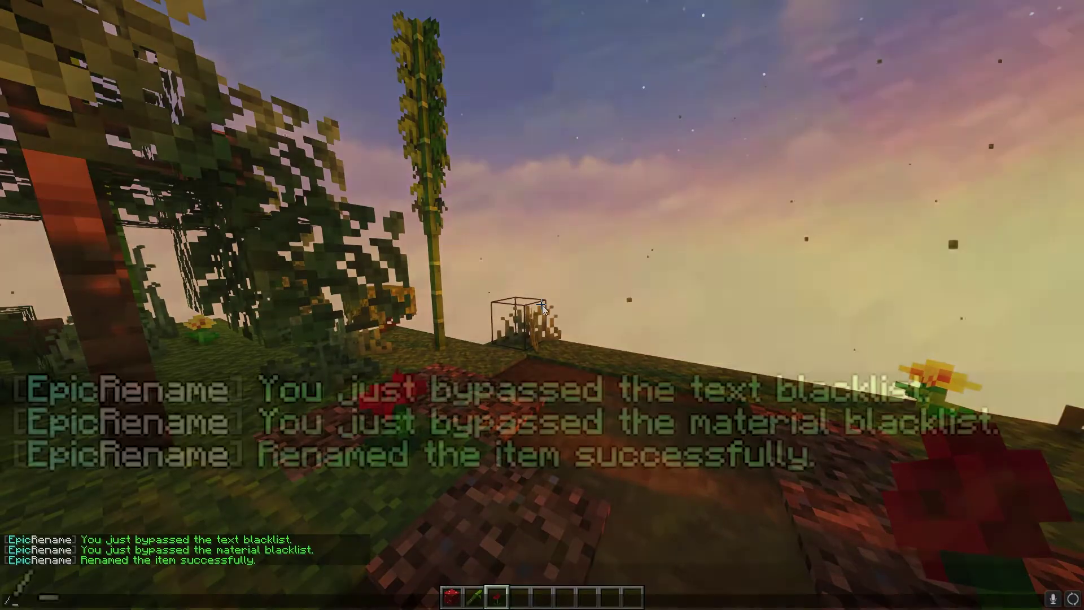
# - Rerun the rename with &6 so 'Flower of Doom' shows in gold, then verify it
pyautogui.write('rename &')
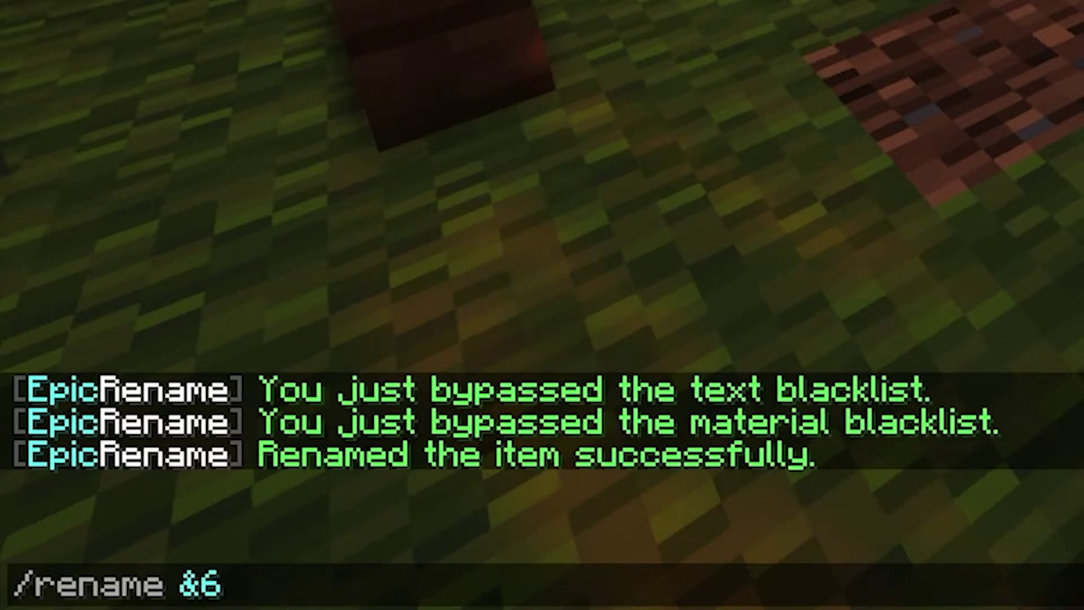
pyautogui.write('6Flower od')
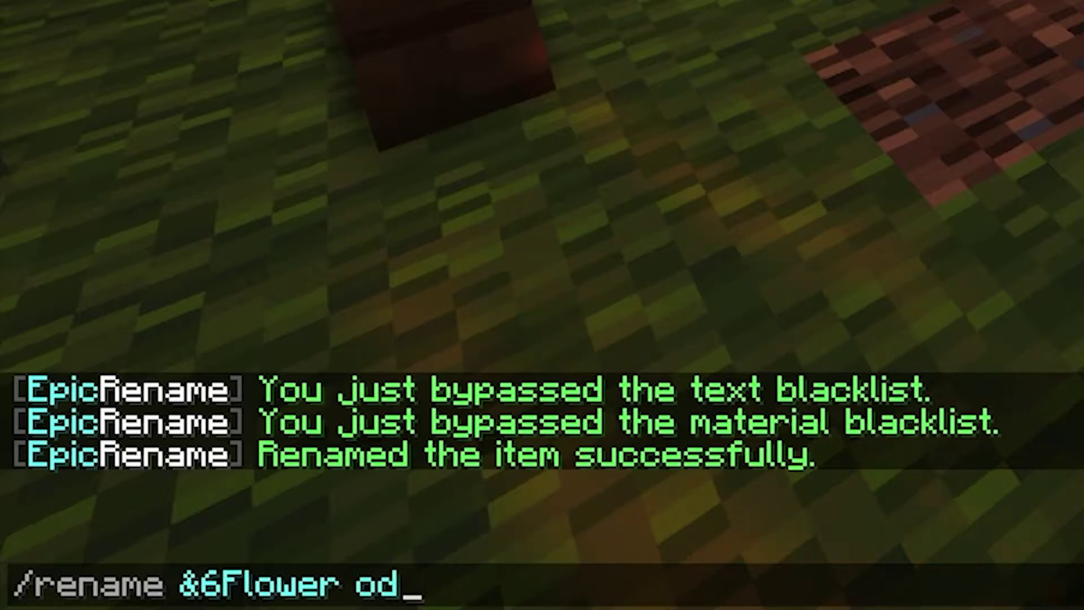
pyautogui.press('BackSpace')
pyautogui.write('f Doom')
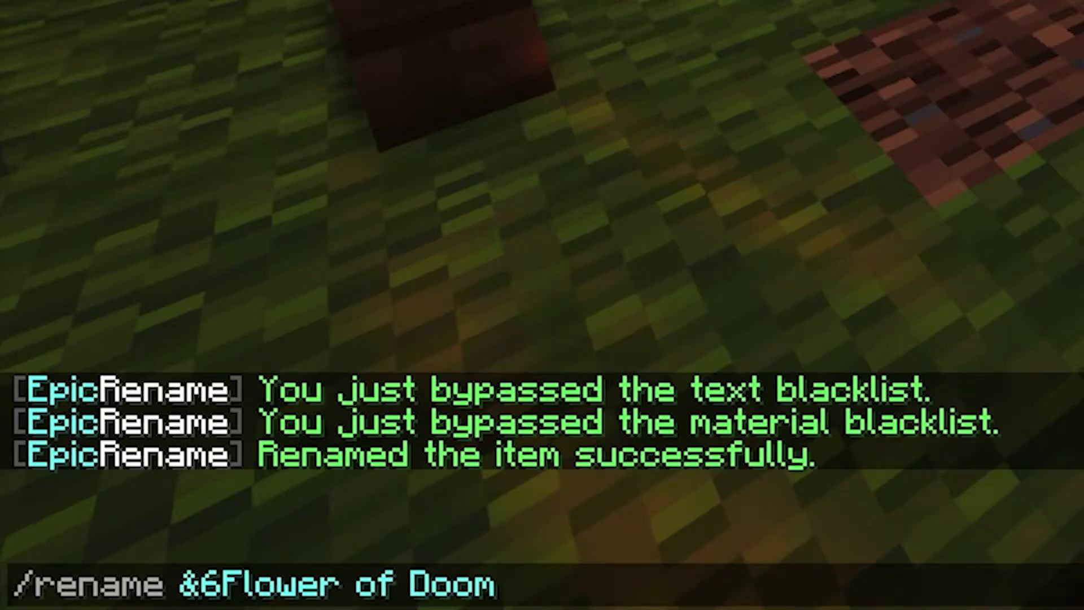
pyautogui.press('Return')
pyautogui.press('e')
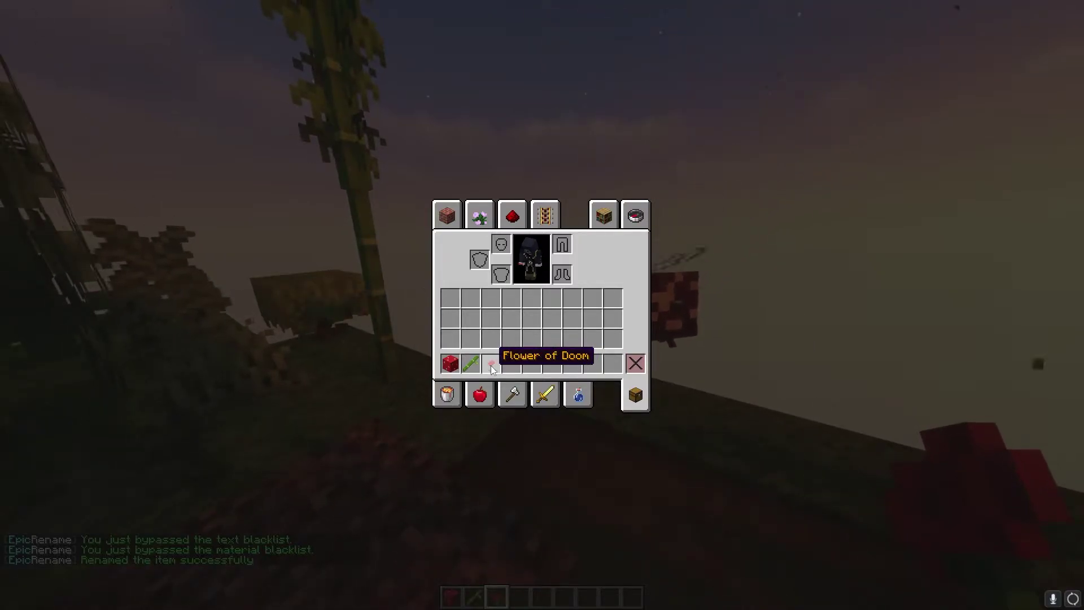
# - Edit the recalled rename to add &3 before 'of' and &1 before 'Doom', then check the colours
pyautogui.press('e')
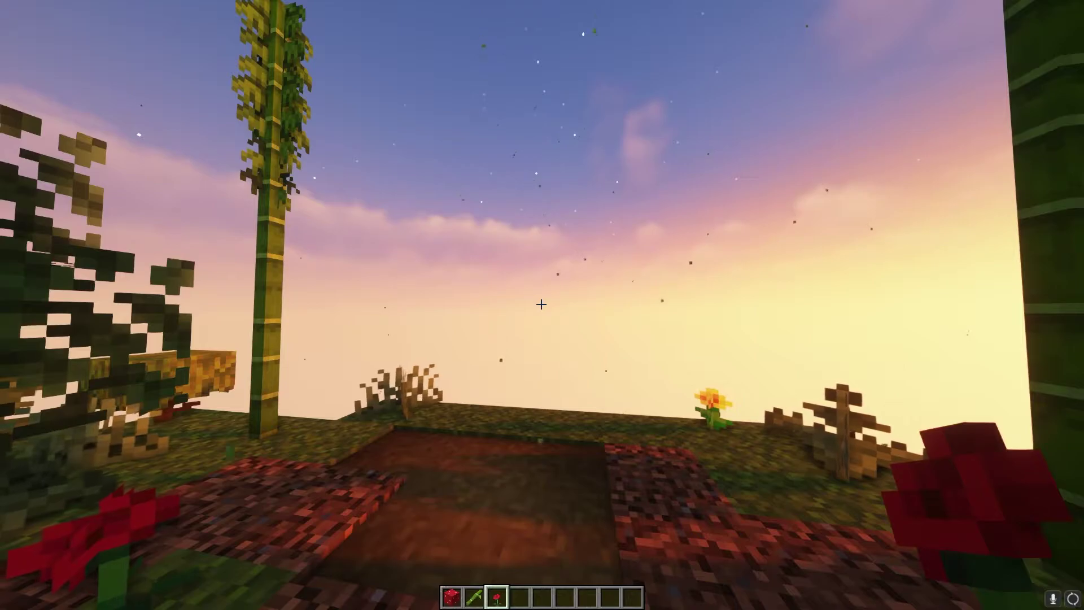
pyautogui.press('t')
pyautogui.press('Up')
pyautogui.press('Left')
pyautogui.press('Left')
pyautogui.press('Left')
pyautogui.press('Left')
pyautogui.press('Left')
pyautogui.press('Left')
pyautogui.press('Left')
pyautogui.press('Left')
pyautogui.press('Left')
pyautogui.press('Left')
pyautogui.press('Left')
pyautogui.press('Left')
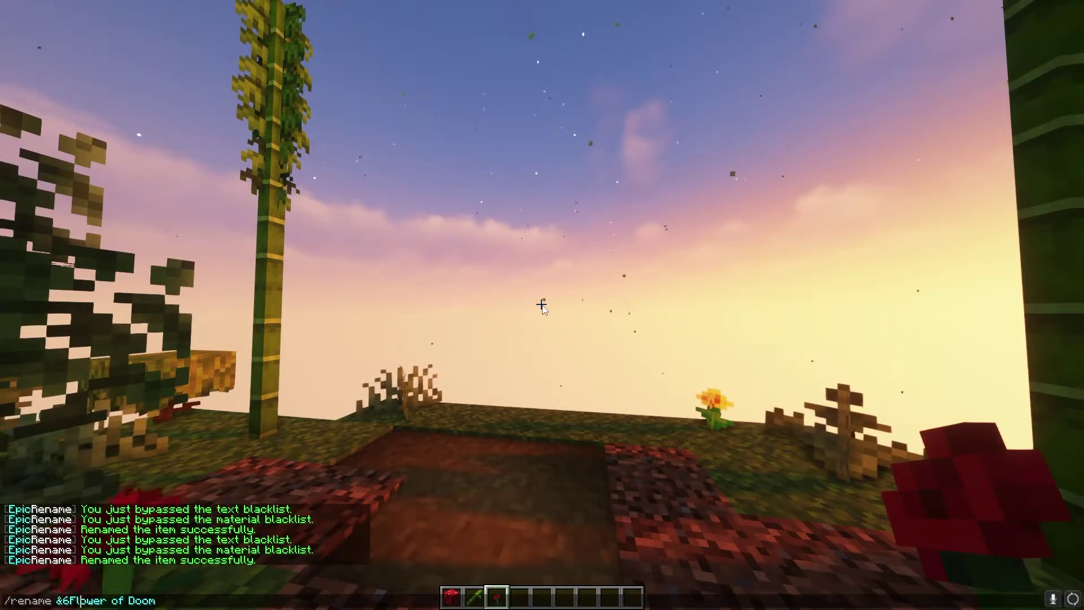
pyautogui.press('Left')
pyautogui.press('Left')
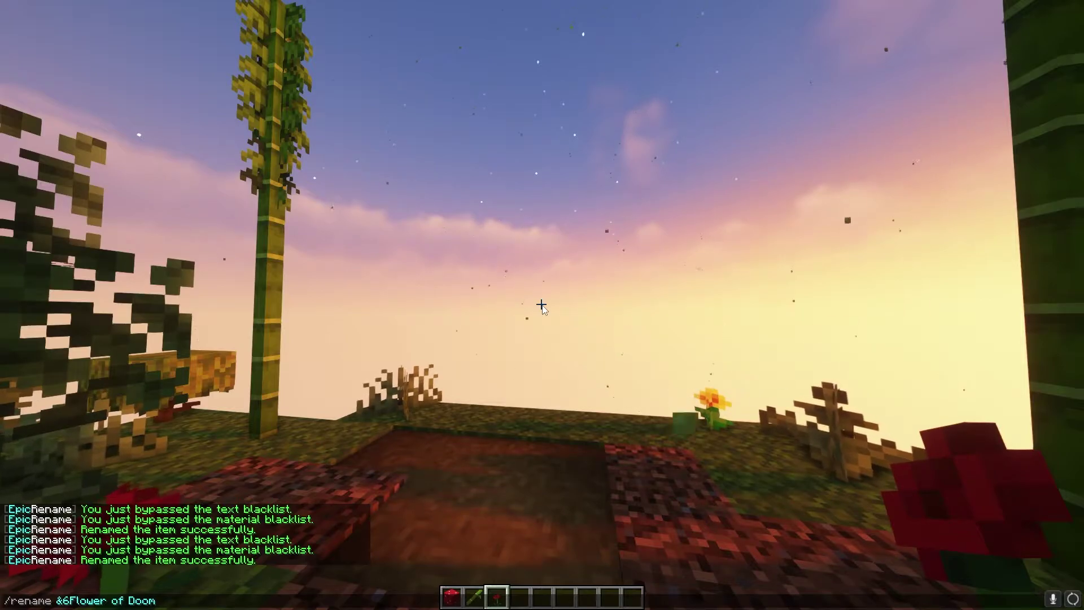
pyautogui.press('Right')
pyautogui.press('Right')
pyautogui.press('Right')
pyautogui.press('Right')
pyautogui.press('Right')
pyautogui.press('Right')
pyautogui.press('Right')
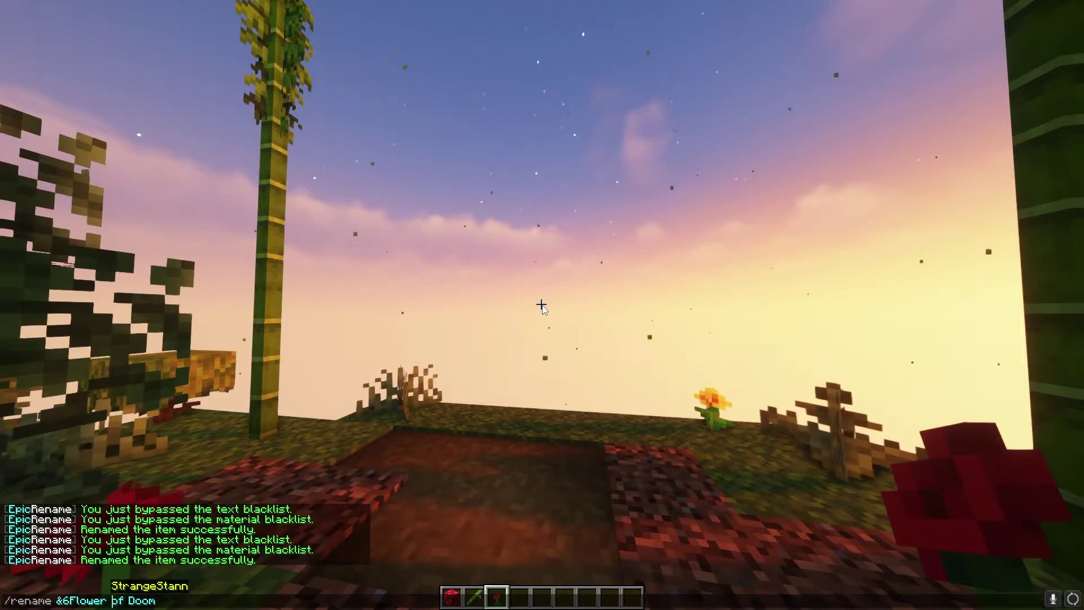
pyautogui.write('&3')
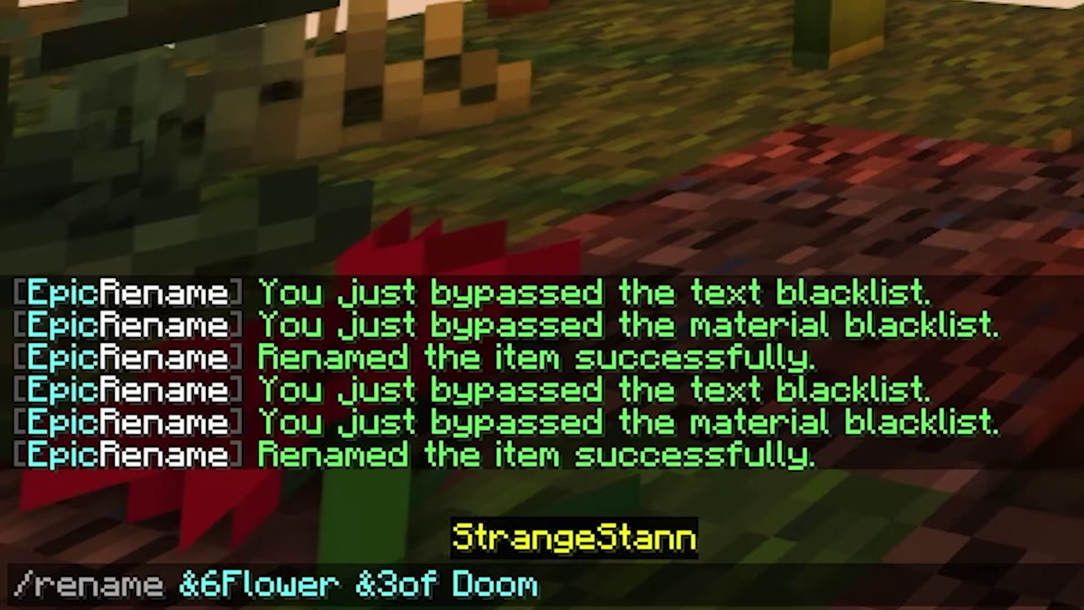
pyautogui.press('Right')
pyautogui.press('Right')
pyautogui.press('Right')
pyautogui.write('&')
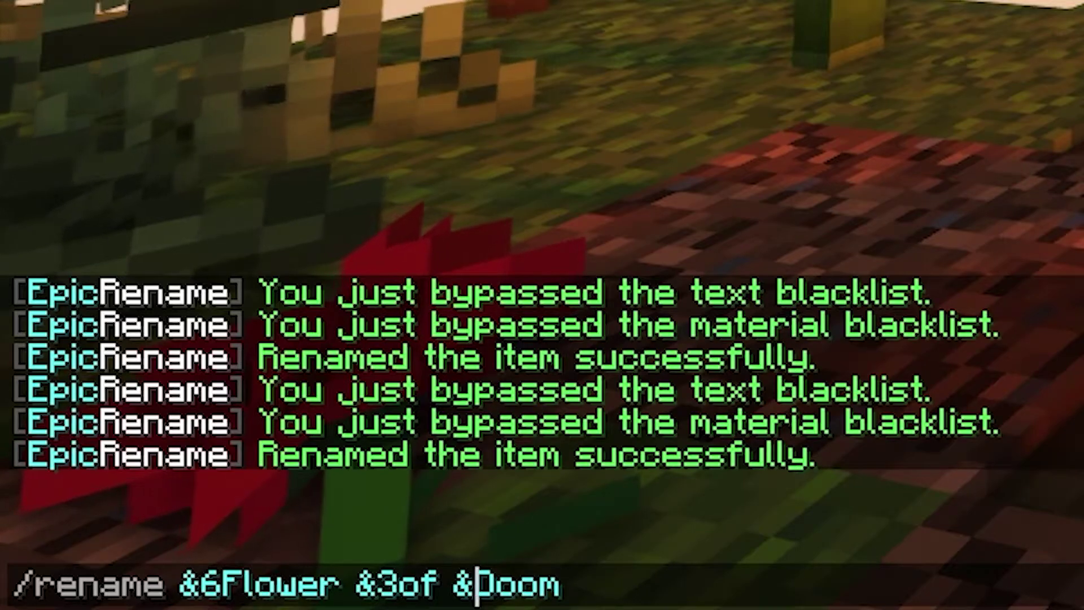
pyautogui.write('1')
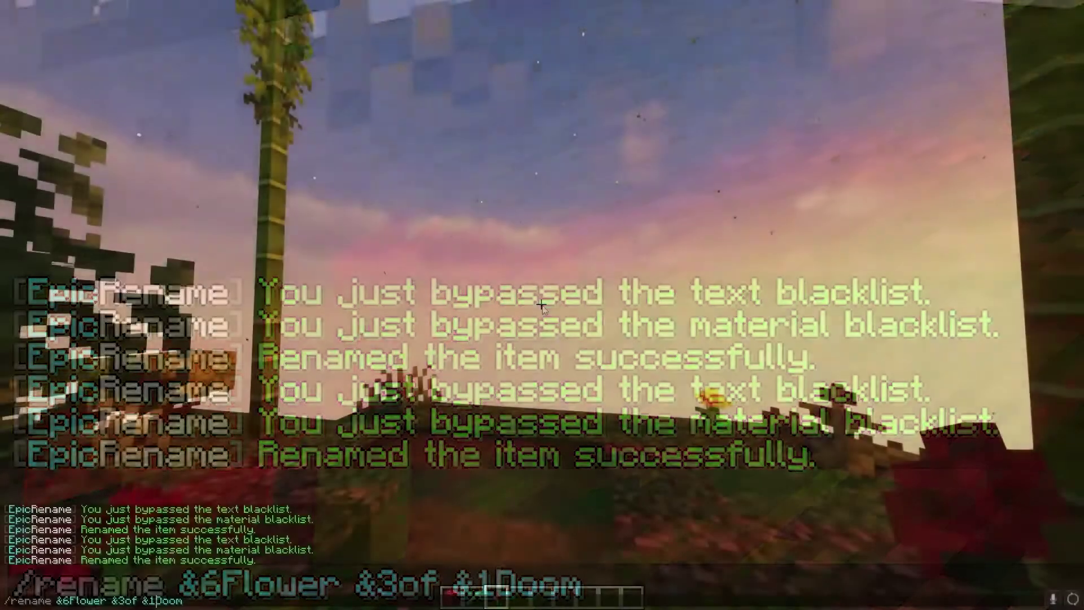
pyautogui.press('Return')
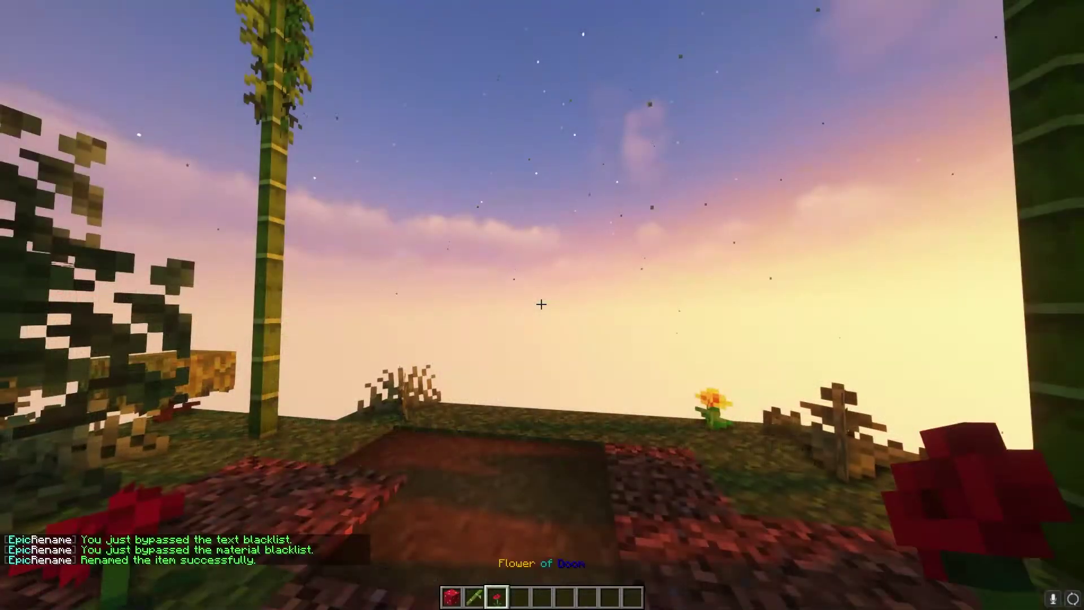
pyautogui.press('e')
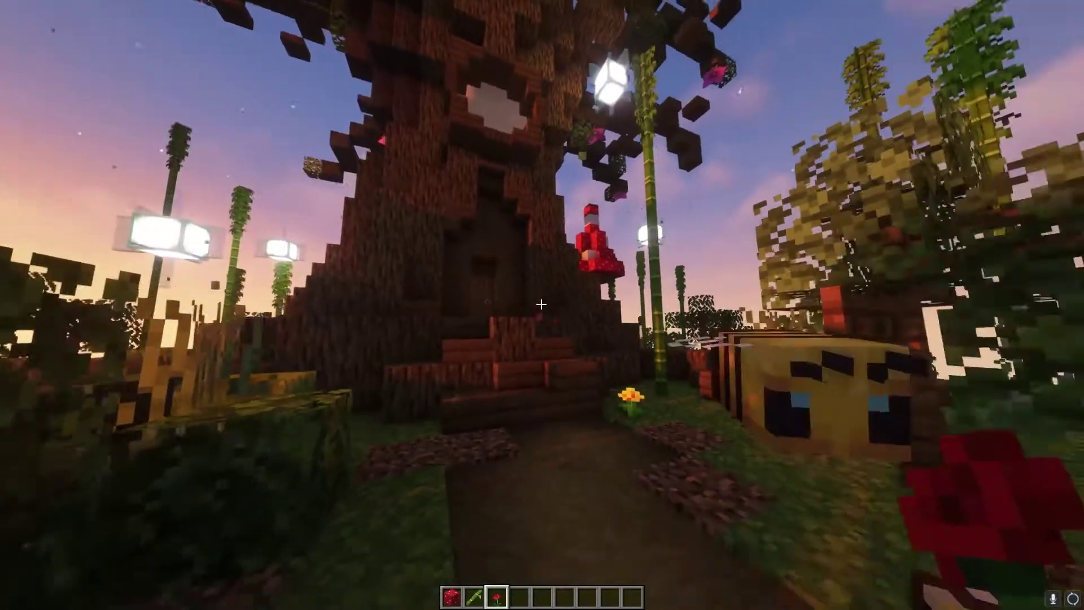
pyautogui.press('w')
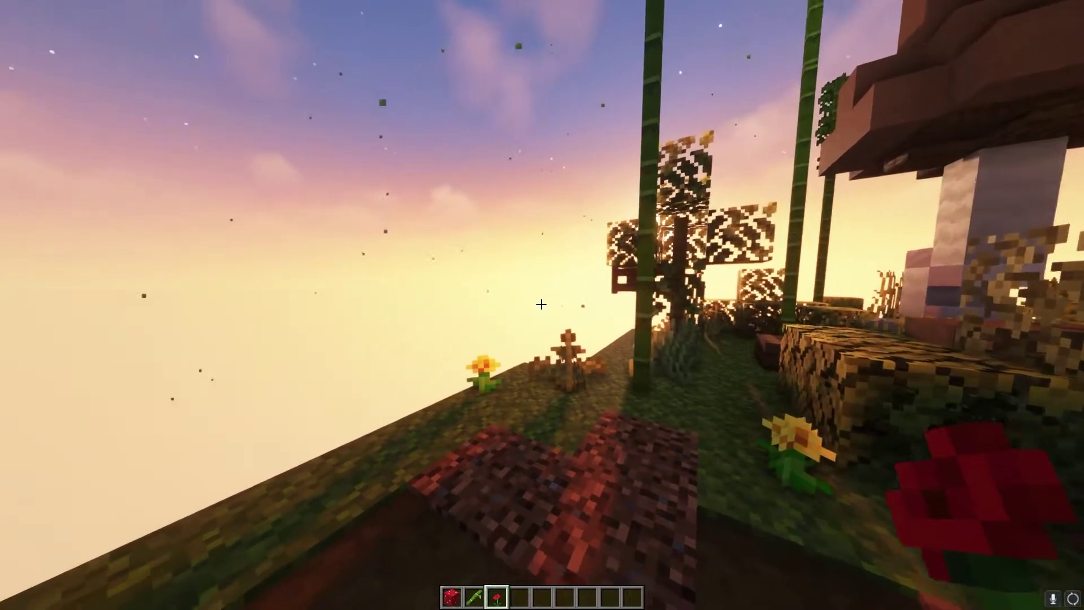
# - Walk around the tree house, switch to the bamboo, and enter /rename &l Panda Food
pyautogui.press('w')
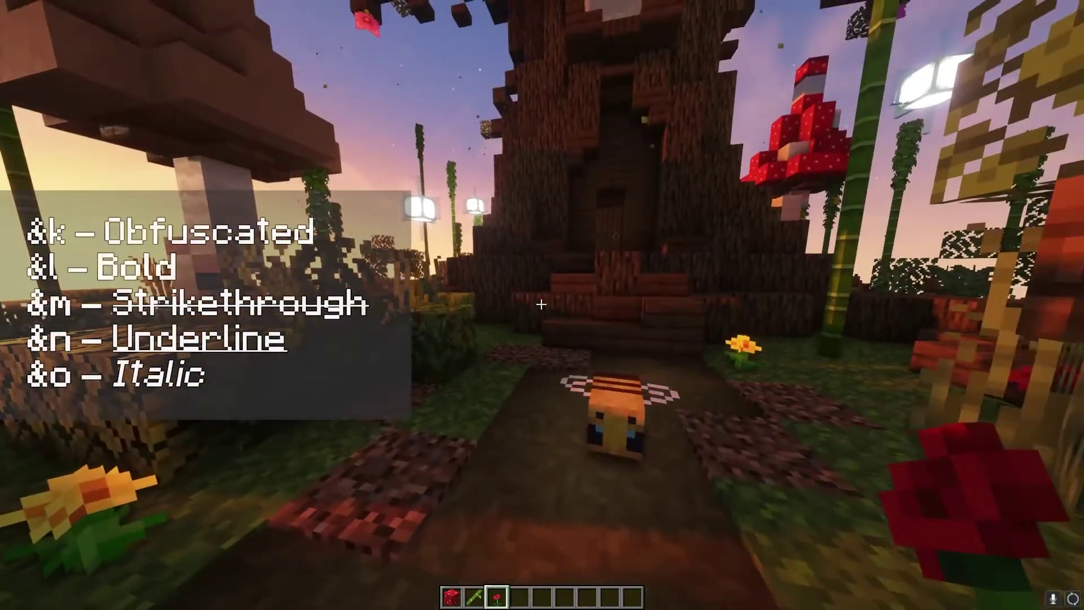
pyautogui.press('w')
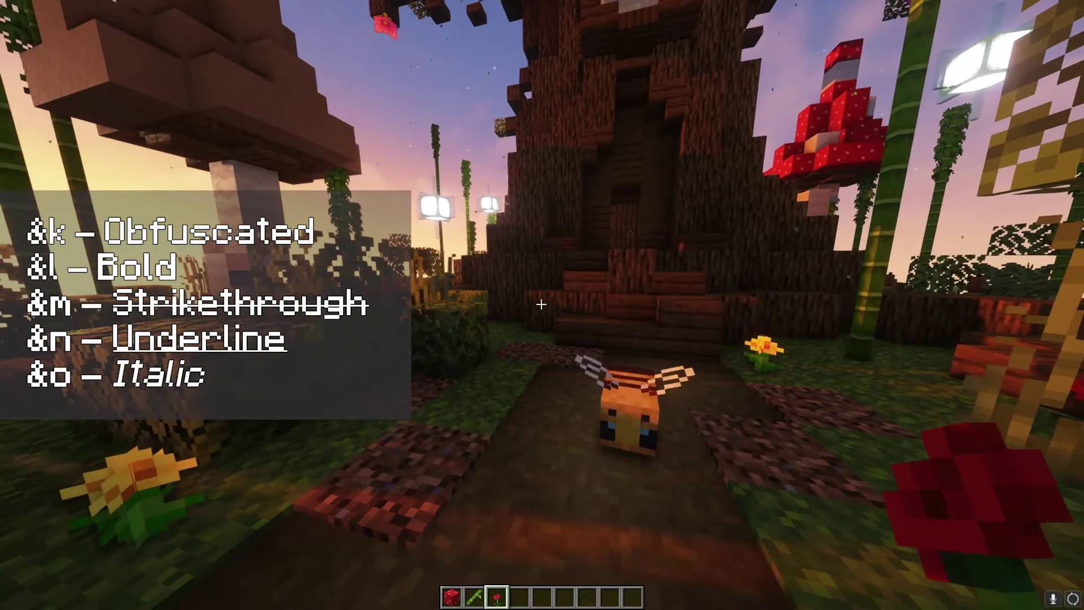
pyautogui.press('w')
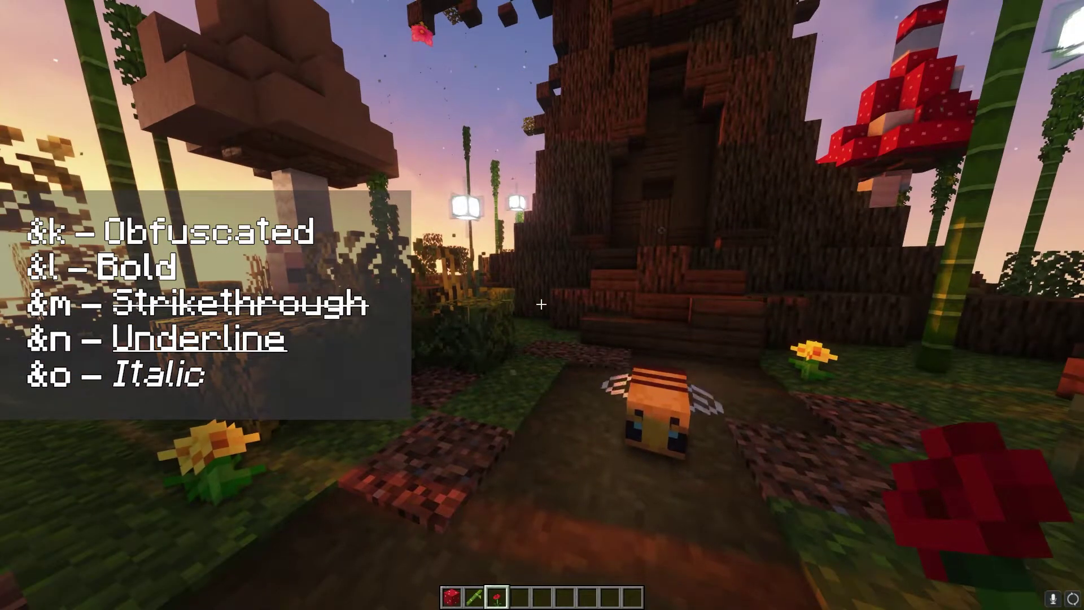
pyautogui.press('s')
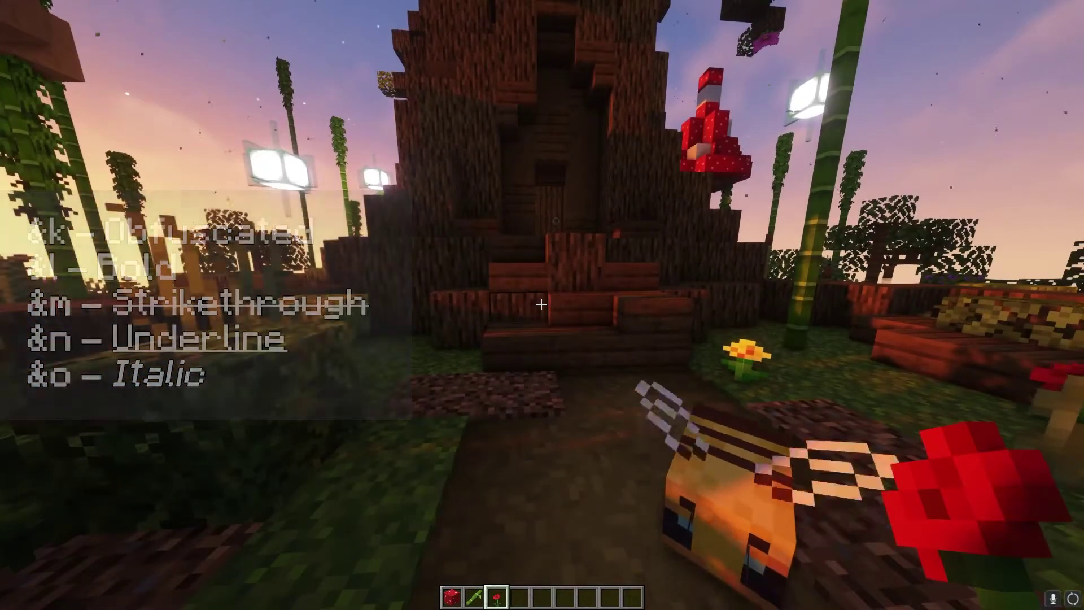
pyautogui.press('2')
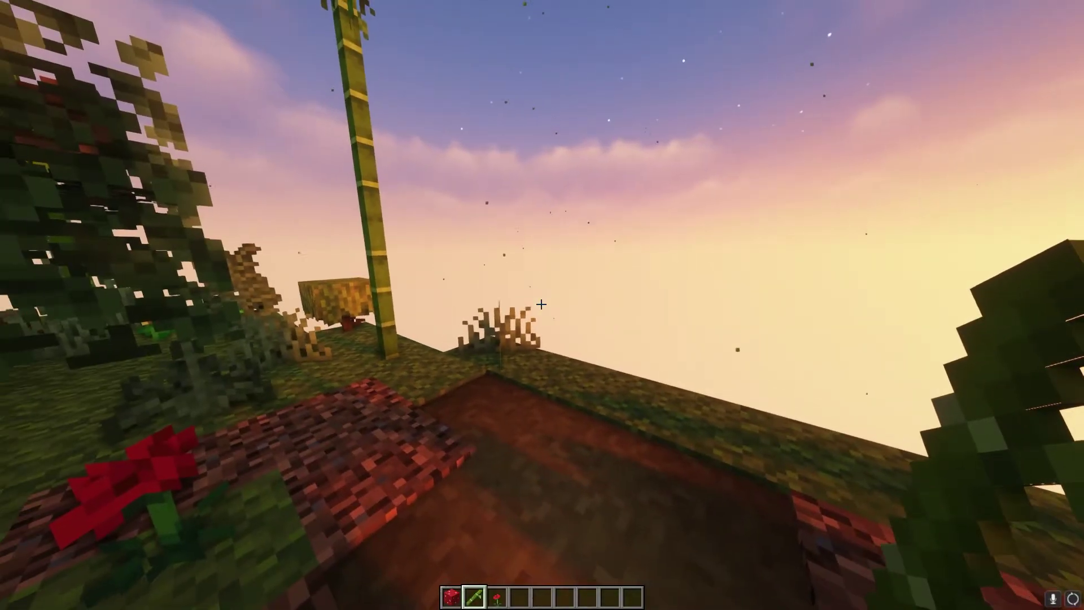
pyautogui.write('/r')
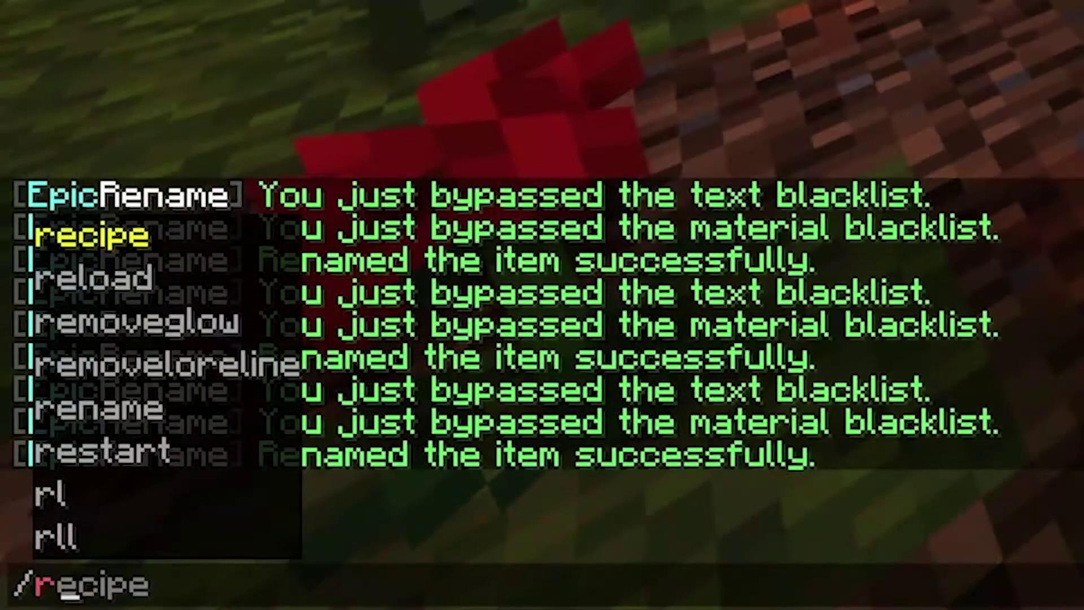
pyautogui.write('ename &')
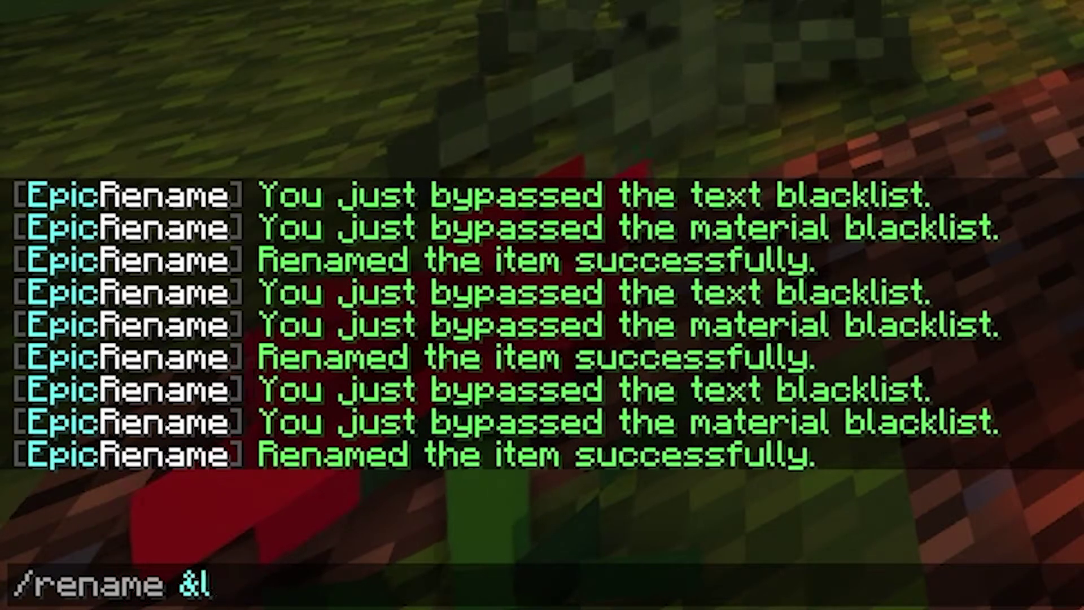
pyautogui.write('l ')
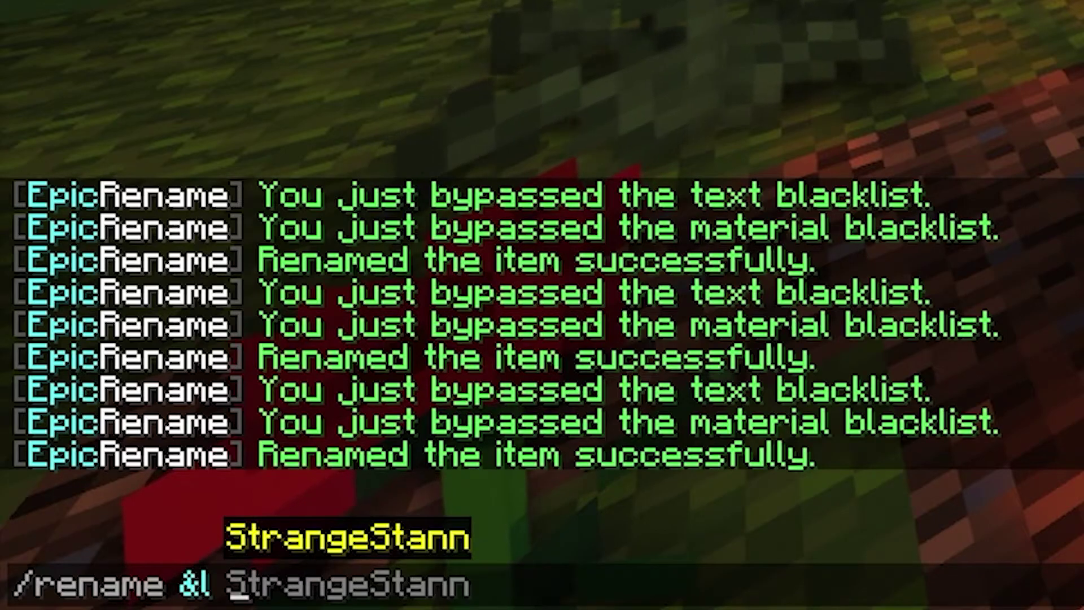
pyautogui.write('Panda Food')
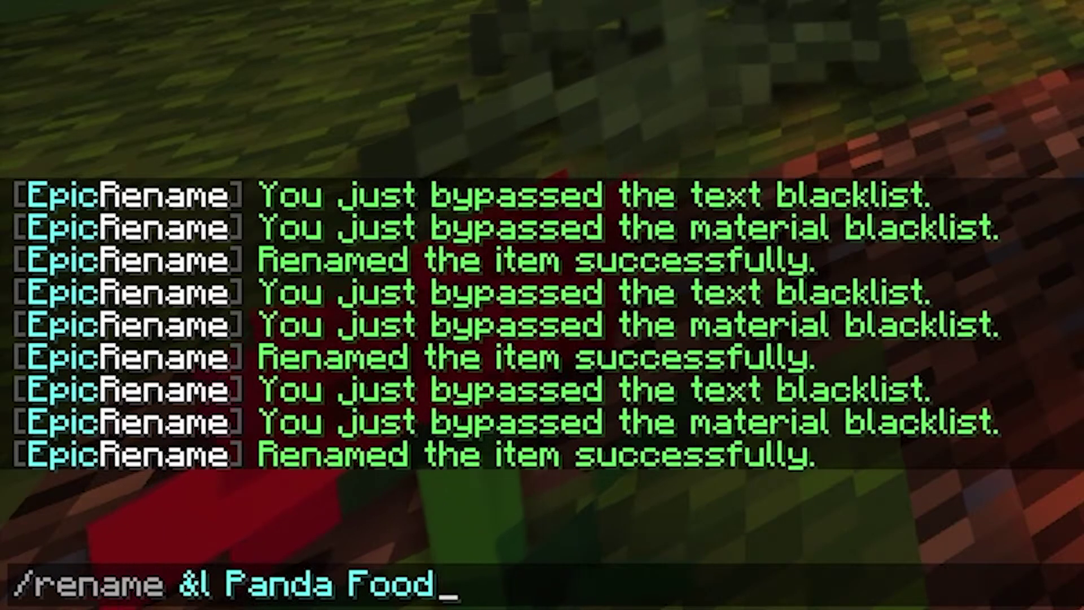
# - Apply the bold 'Panda Food' name to the bamboo and check it in the inventory
pyautogui.press('Return')
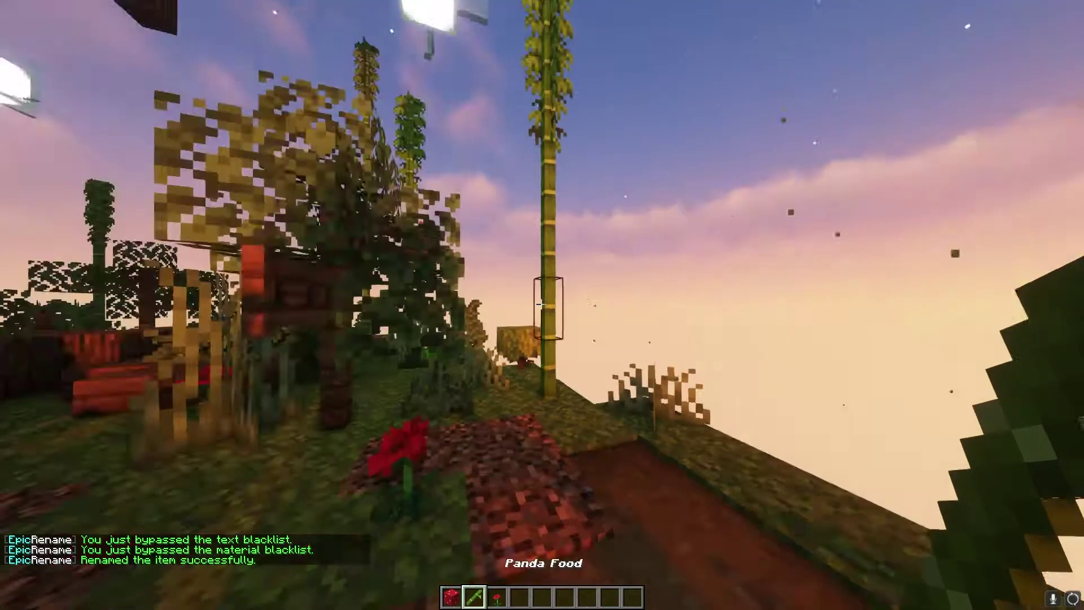
pyautogui.press('e')
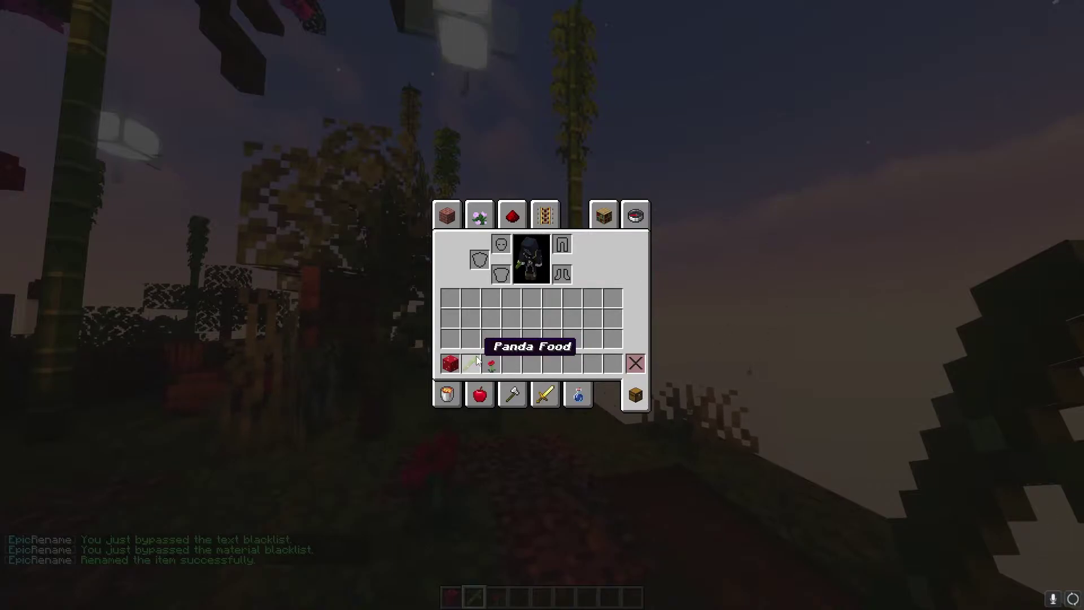
pyautogui.press('e')
pyautogui.press('q')
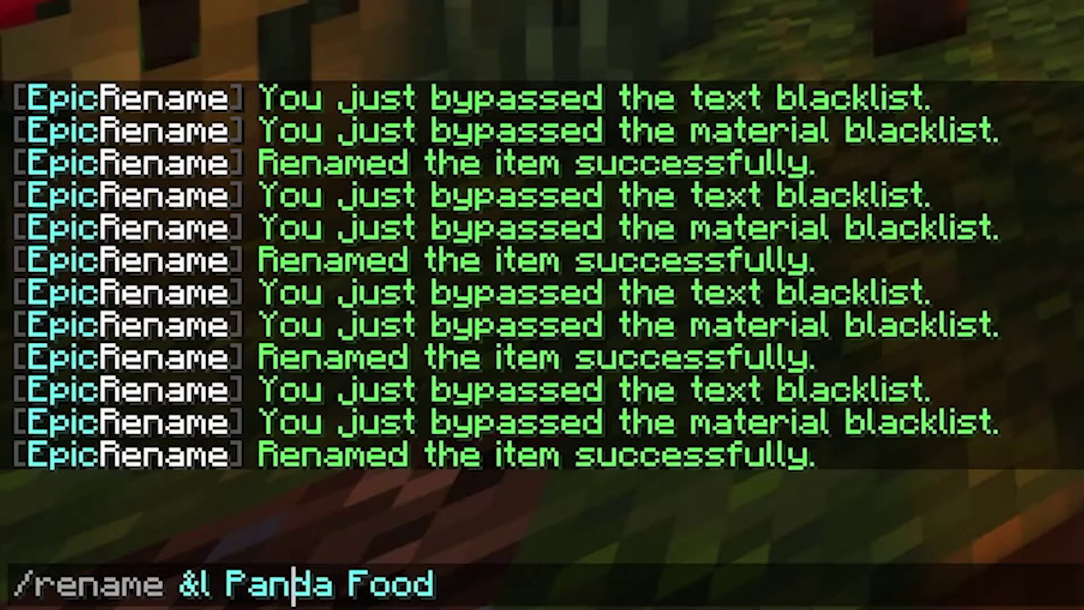
# - Insert &6 before &l so 'Panda Food' becomes gold and bold, then verify it
pyautogui.press('Left')
pyautogui.press('Left')
pyautogui.press('Left')
pyautogui.press('Left')
pyautogui.press('Left')
pyautogui.press('Left')
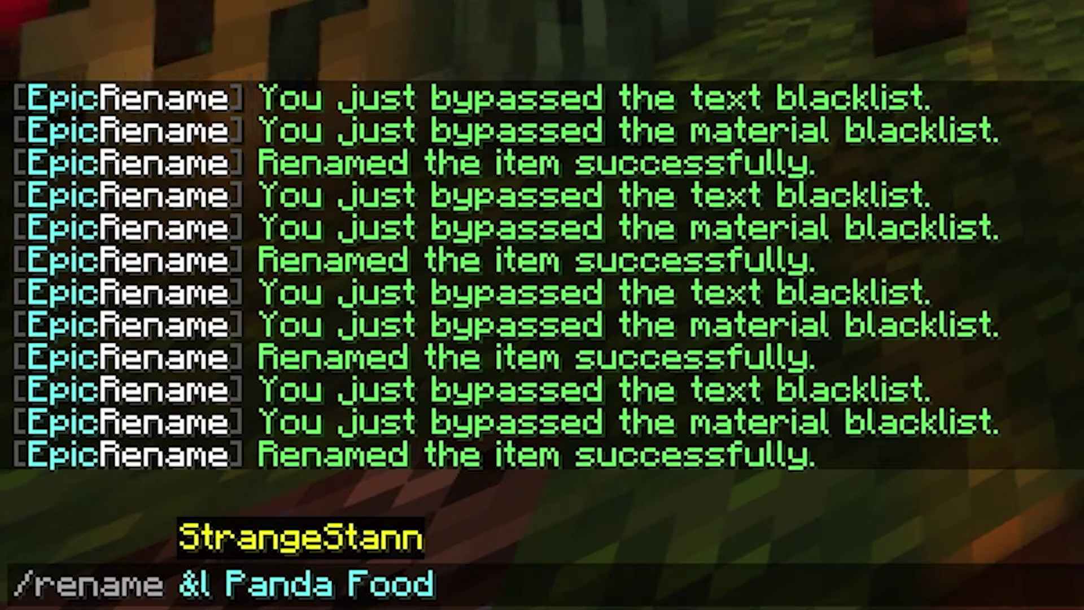
pyautogui.write('&')
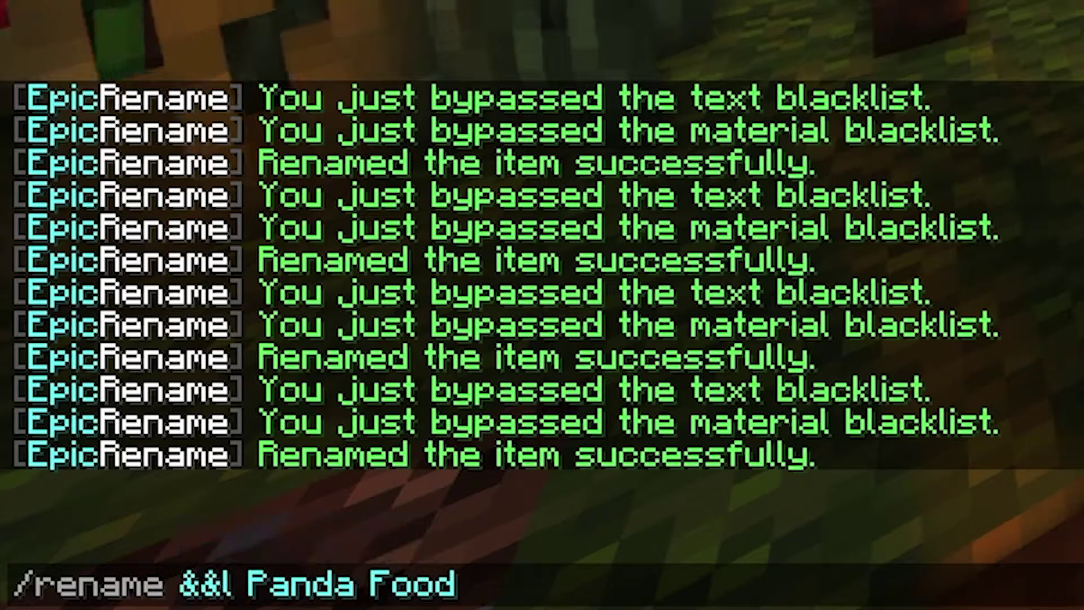
pyautogui.write('6')
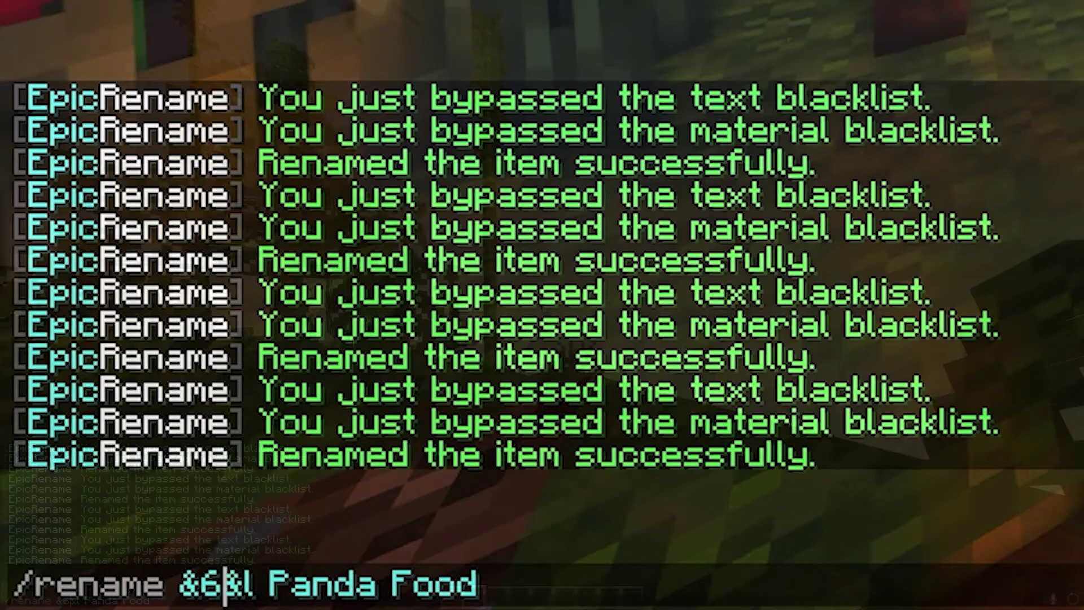
pyautogui.press('Return')
pyautogui.press('e')
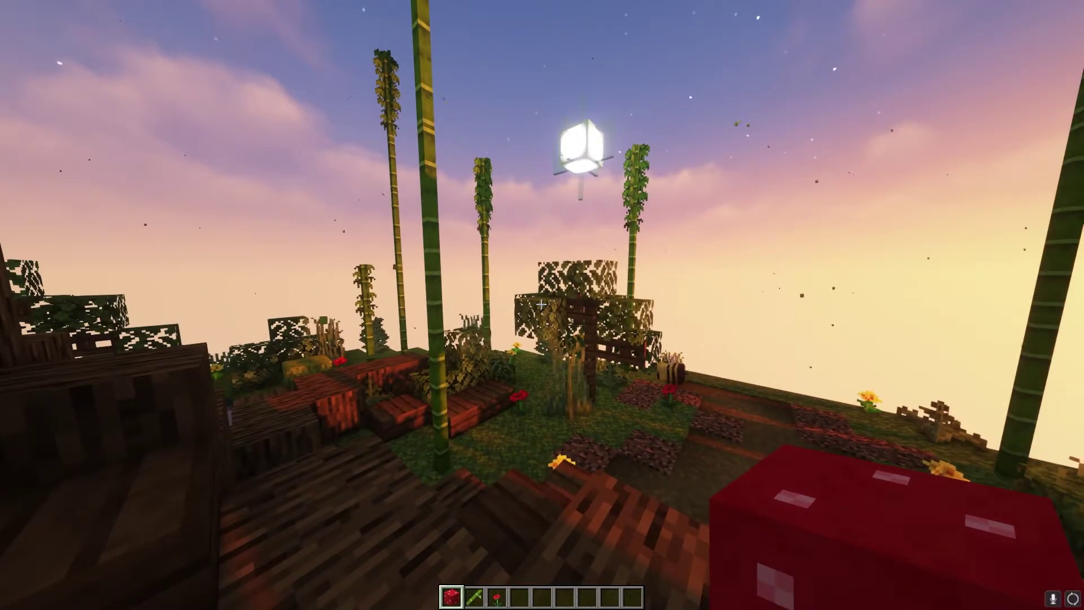
# - Run /lore Mushroom|PebbleHost|Red on the mushroom block and view its lore tooltip
pyautogui.press('/')
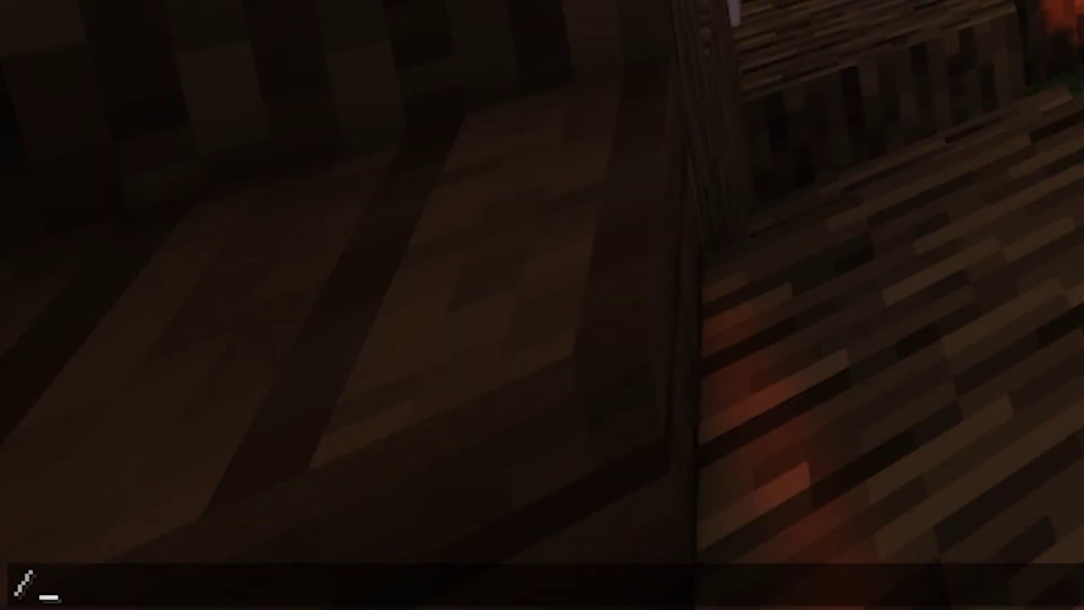
pyautogui.write('lore')
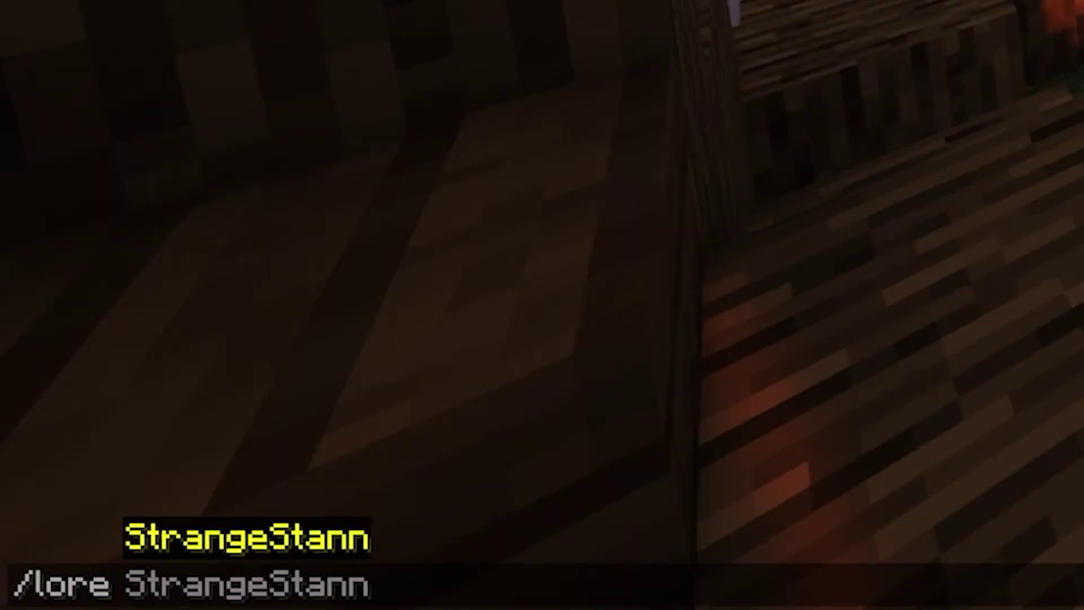
pyautogui.write(' Mushroom|PebbleHost')
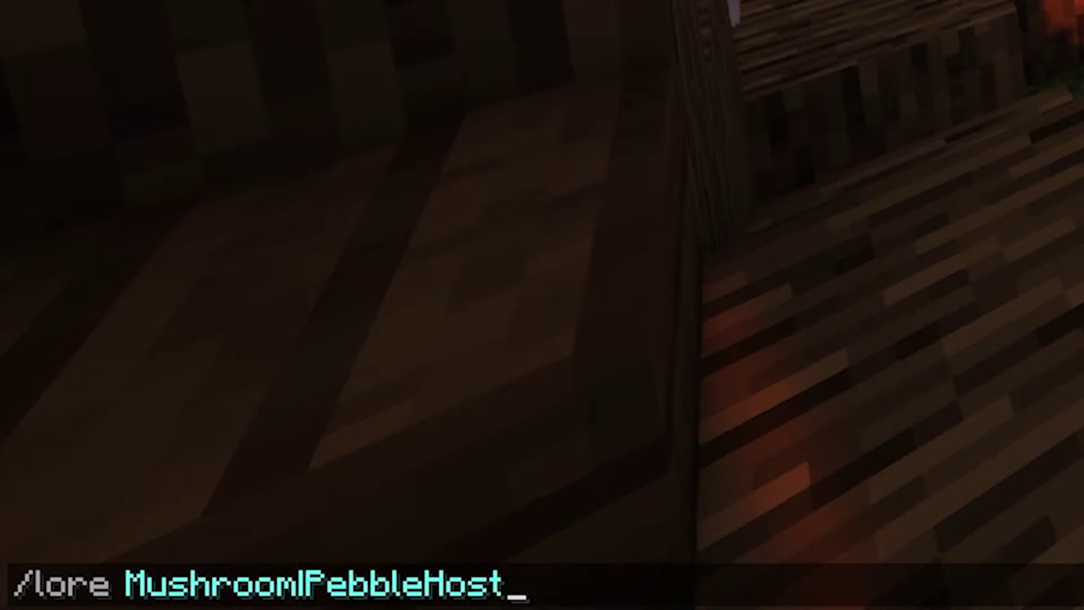
pyautogui.write('Red')
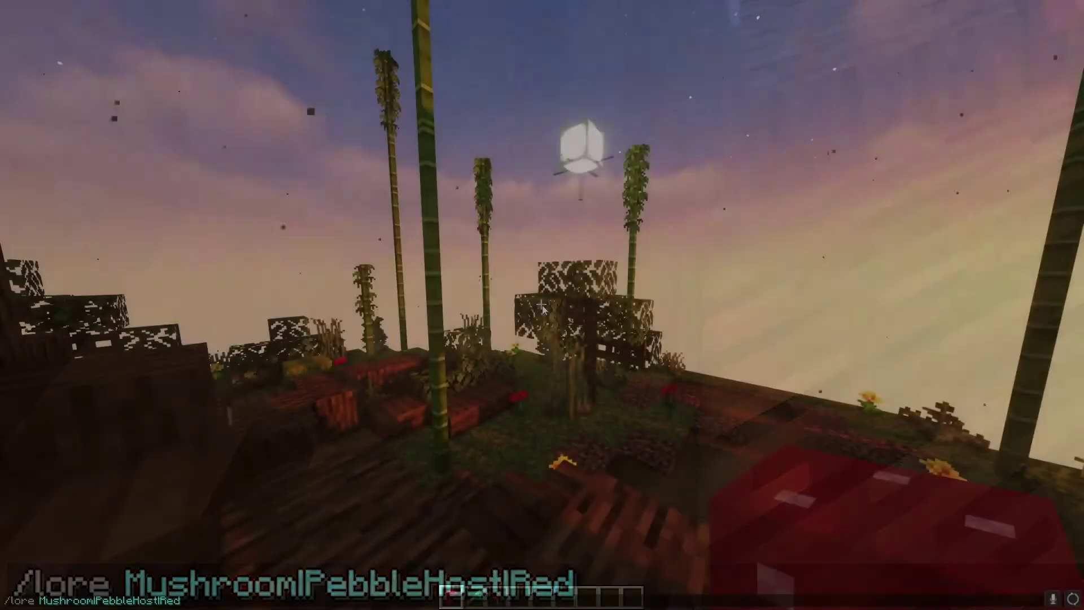
pyautogui.press('Return')
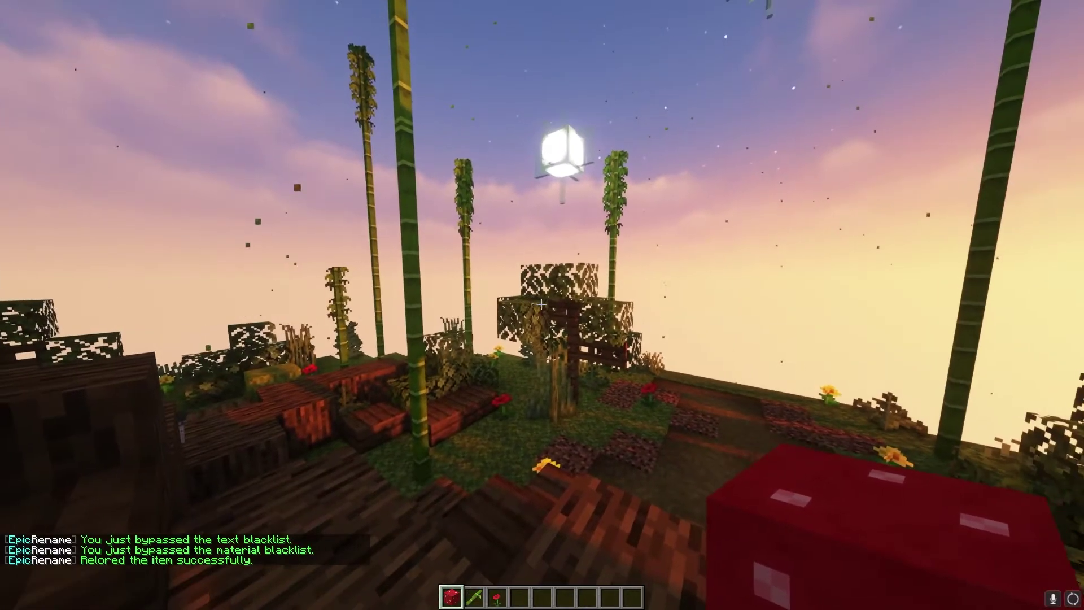
pyautogui.press('e')
pyautogui.moveTo(452, 363)
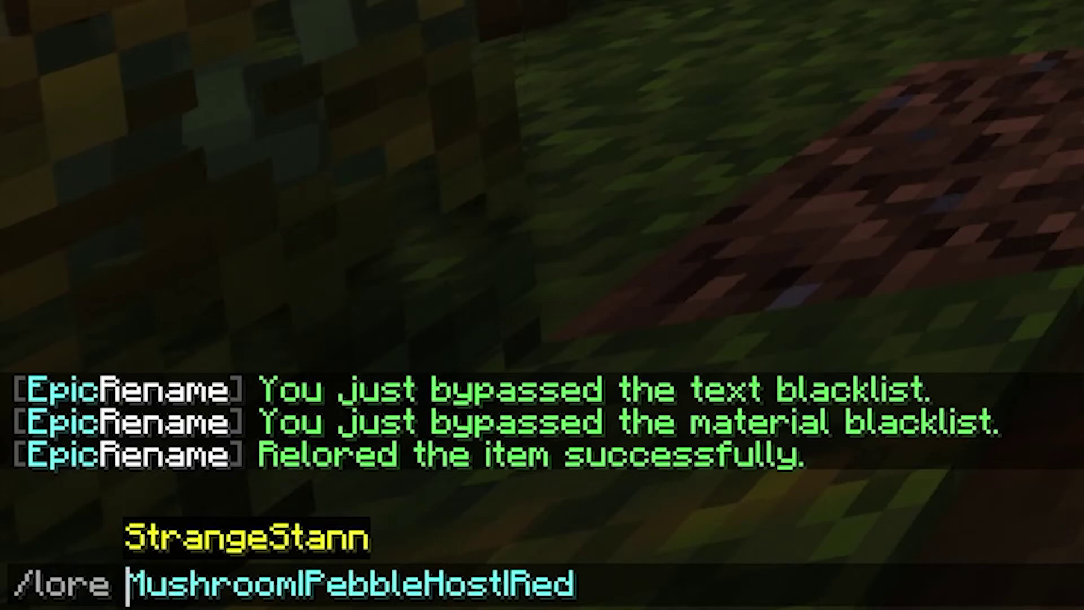
# - Relore the mushroom block as &6Mushroom|&6PebbleHost|&5Red and check the coloured tooltip
pyautogui.write('&')
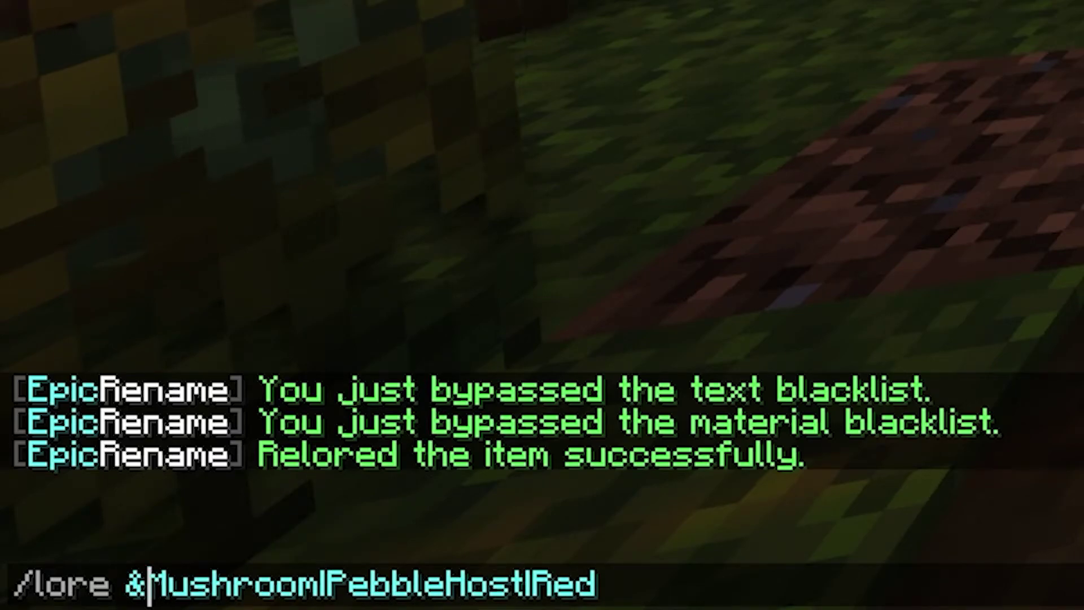
pyautogui.write('6')
pyautogui.press('Return')
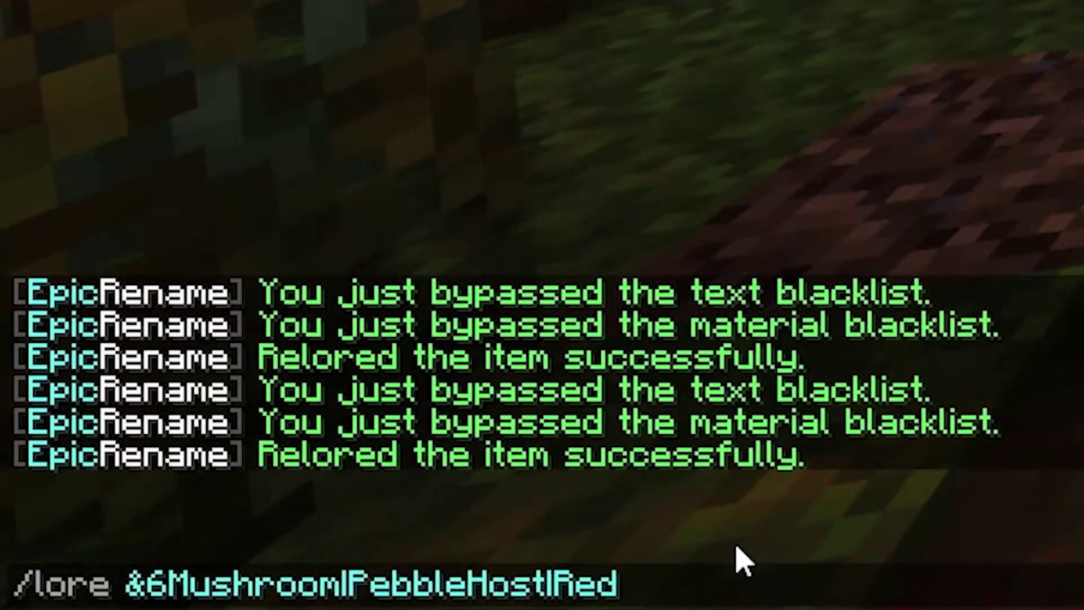
pyautogui.press('Left')
pyautogui.press('Left')
pyautogui.press('Left')
pyautogui.write('&5')
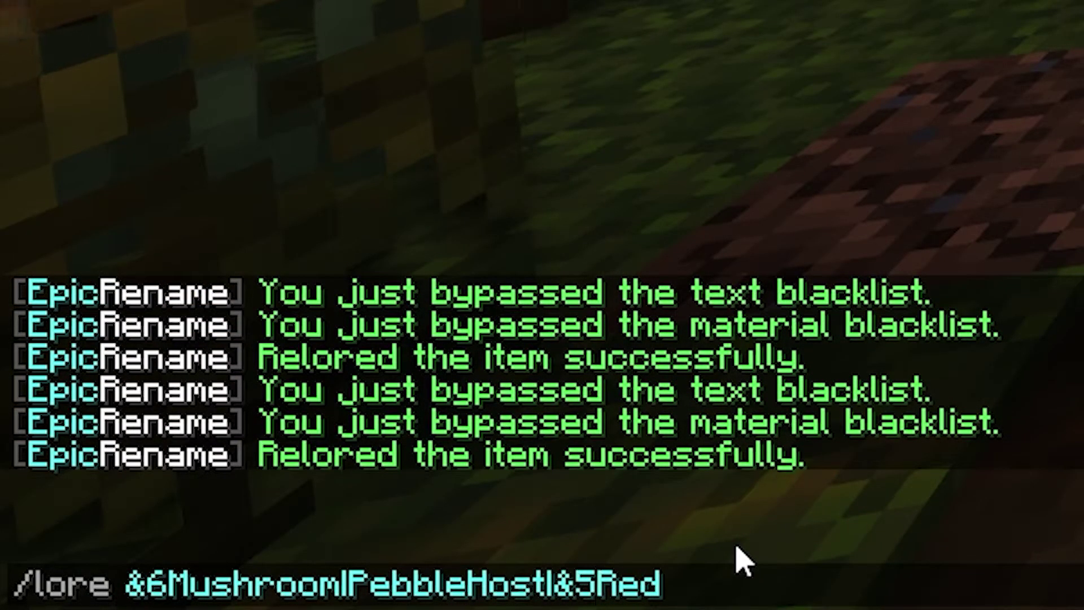
pyautogui.press('Left')
pyautogui.press('Left')
pyautogui.press('Left')
pyautogui.press('Left')
pyautogui.press('Left')
pyautogui.press('Left')
pyautogui.press('Left')
pyautogui.press('Left')
pyautogui.press('Left')
pyautogui.press('Left')
pyautogui.press('Left')
pyautogui.press('Left')
pyautogui.press('Left')
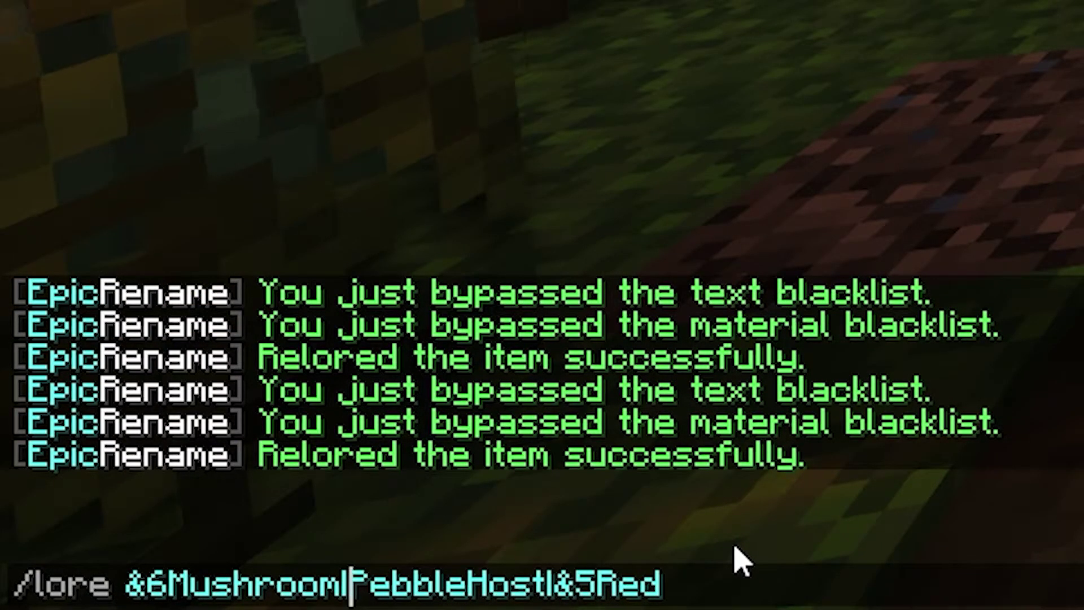
pyautogui.write('&6')
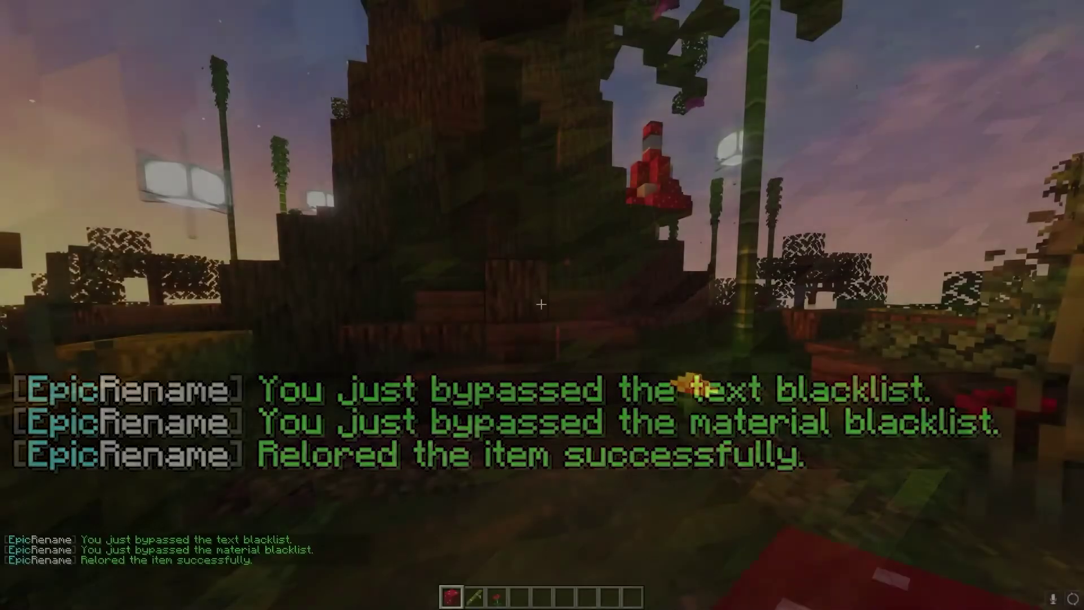
pyautogui.press('e')
pyautogui.moveTo(455, 368)
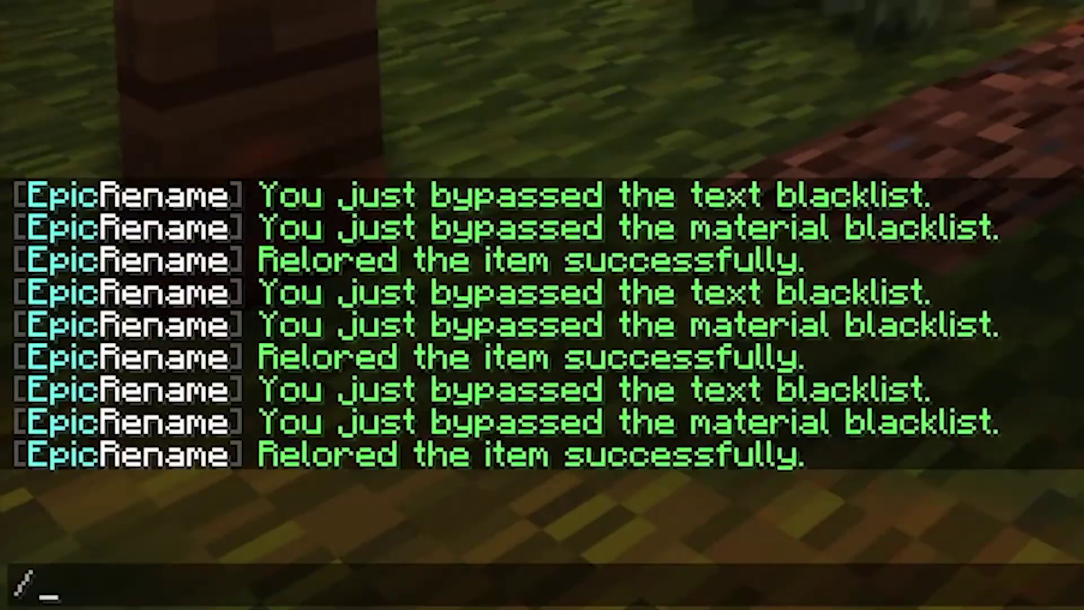
# - Set lore line 2 to 'Pebble' with /setloreline 2 Pebble and check the tooltip
pyautogui.write('set')
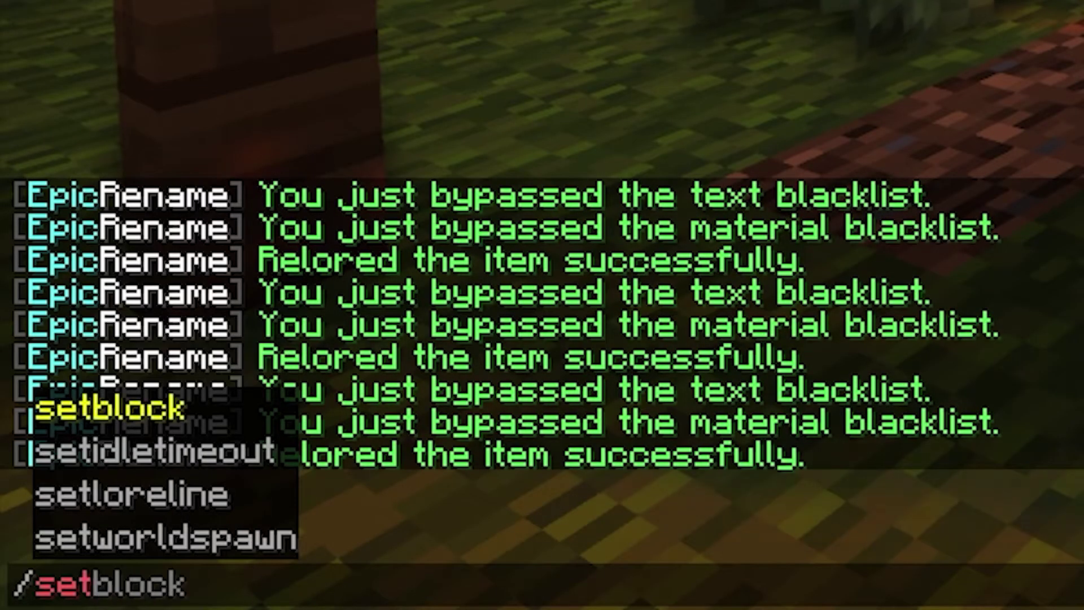
pyautogui.write('lore')
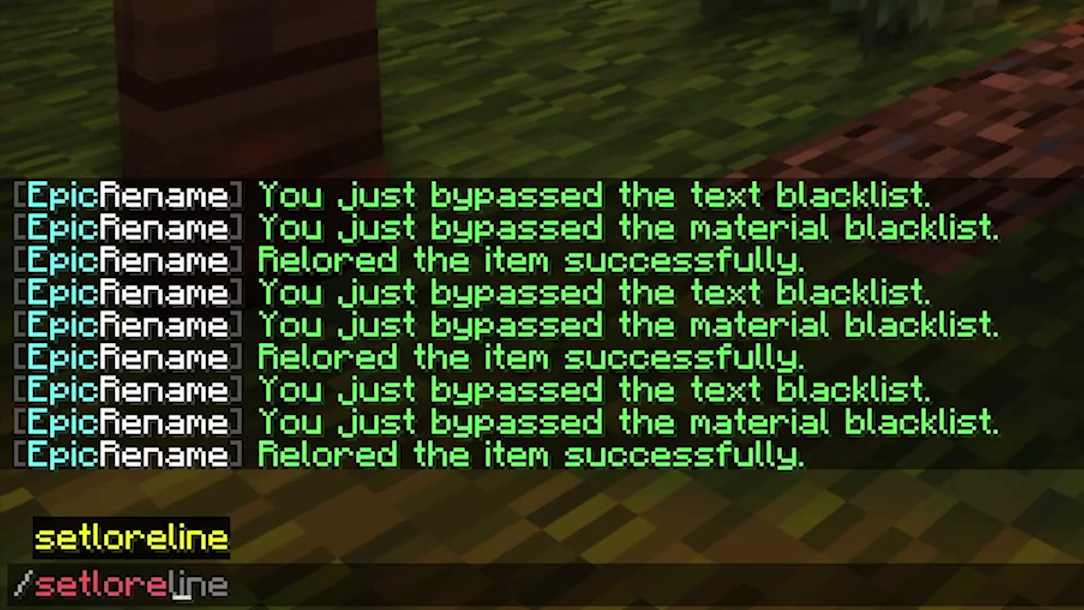
pyautogui.write('line ')
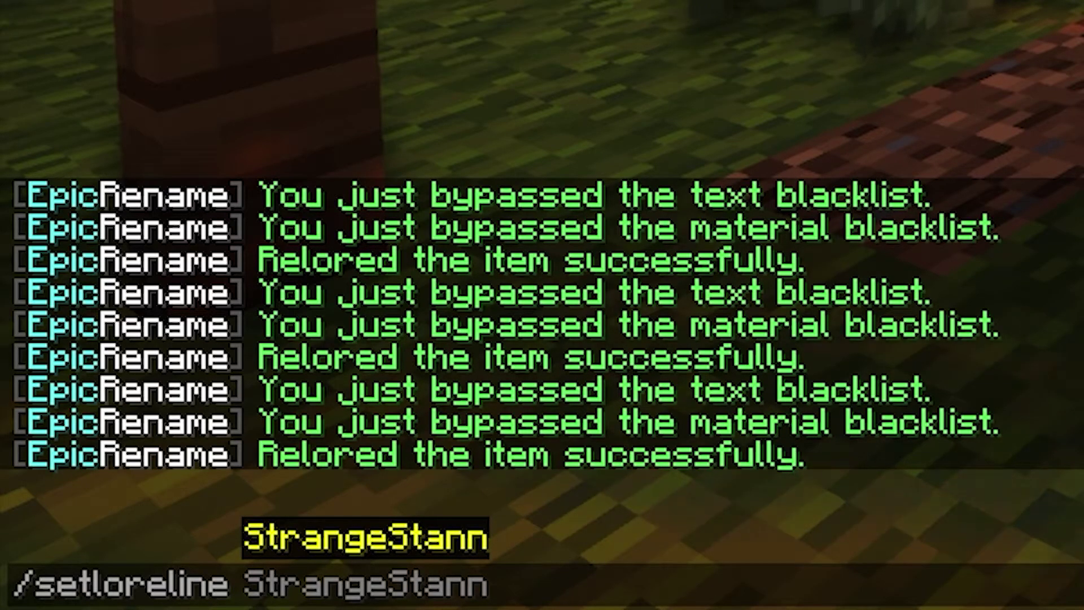
pyautogui.write('2')
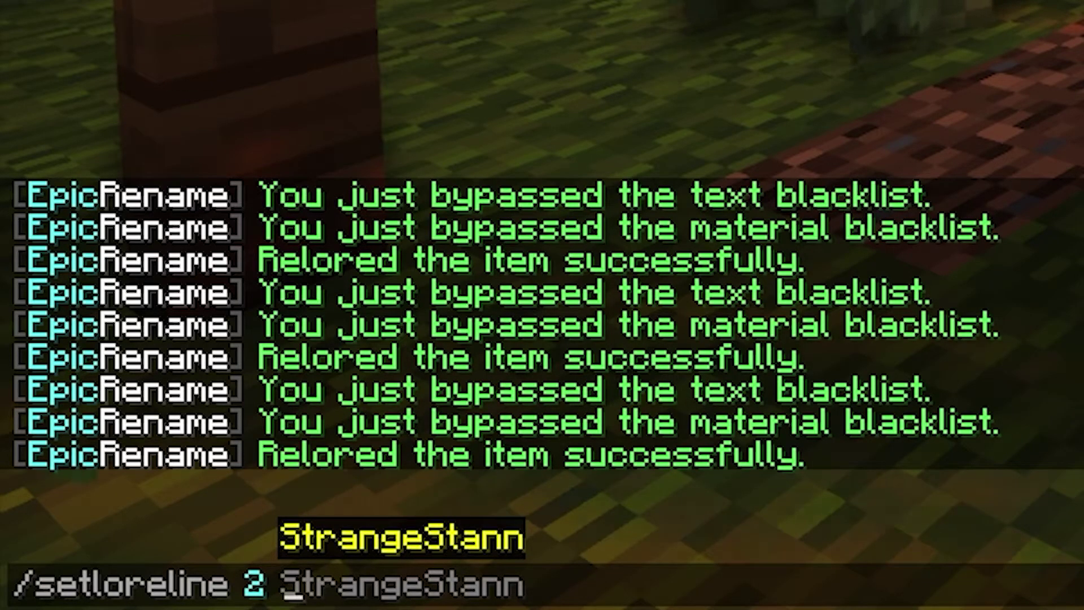
pyautogui.write(' Pebble')
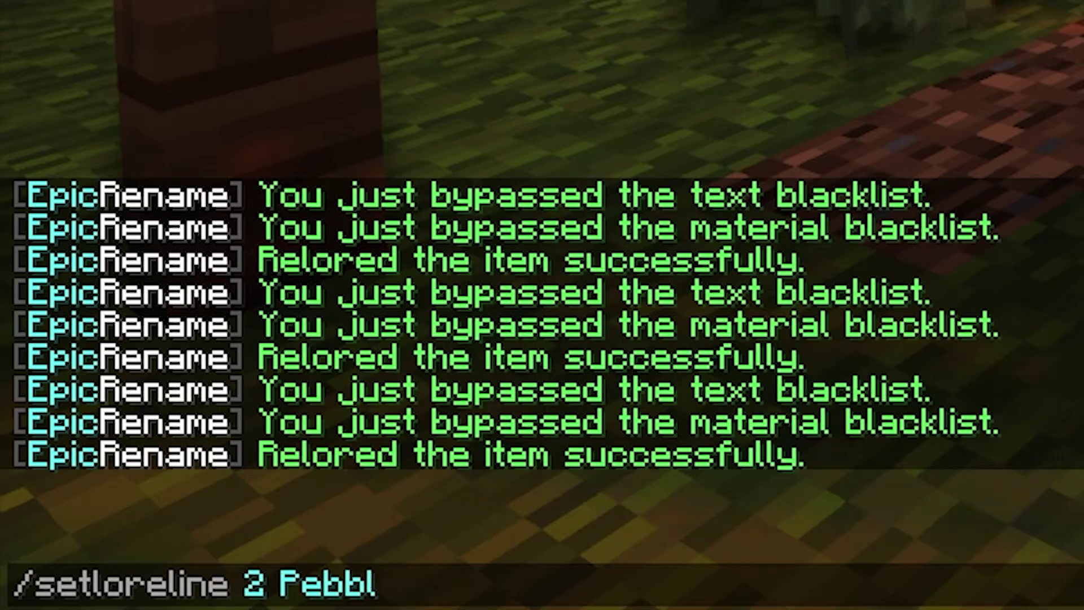
pyautogui.press('Return')
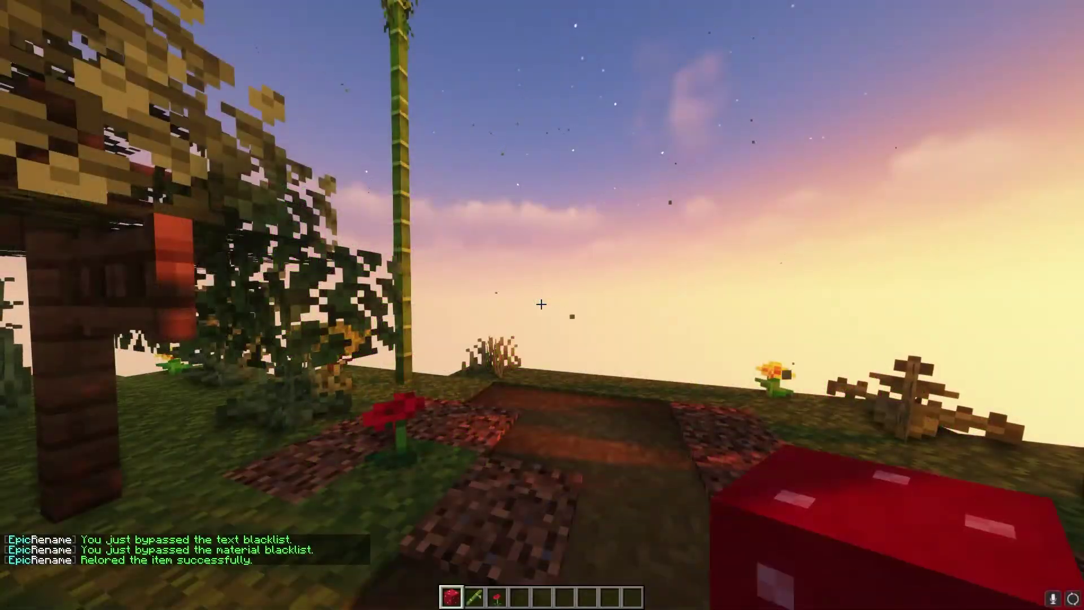
pyautogui.press('e')
pyautogui.moveTo(452, 362)
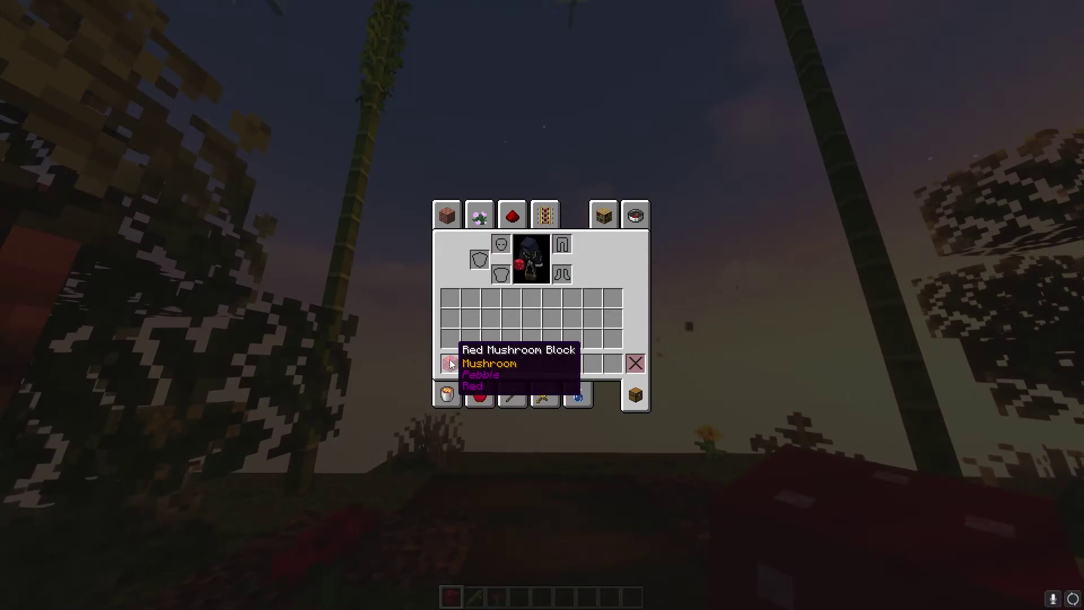
pyautogui.press('Escape')
# - Run /removeloreline 2 to drop the Pebble line, then inspect the mushroom block's tooltip
pyautogui.press('/')
pyautogui.write('removelorel')
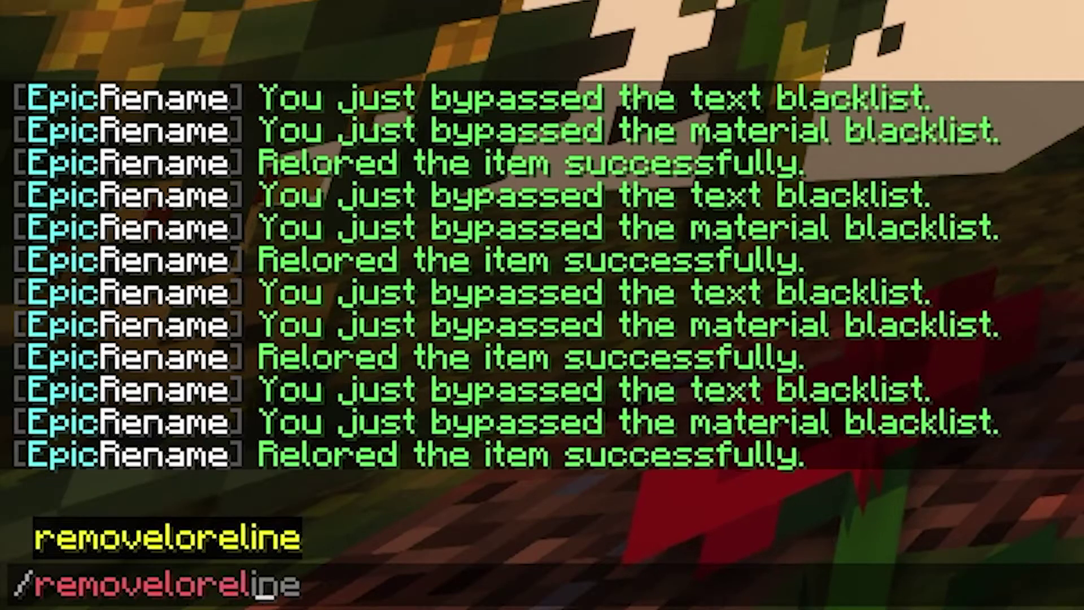
pyautogui.press('Tab')
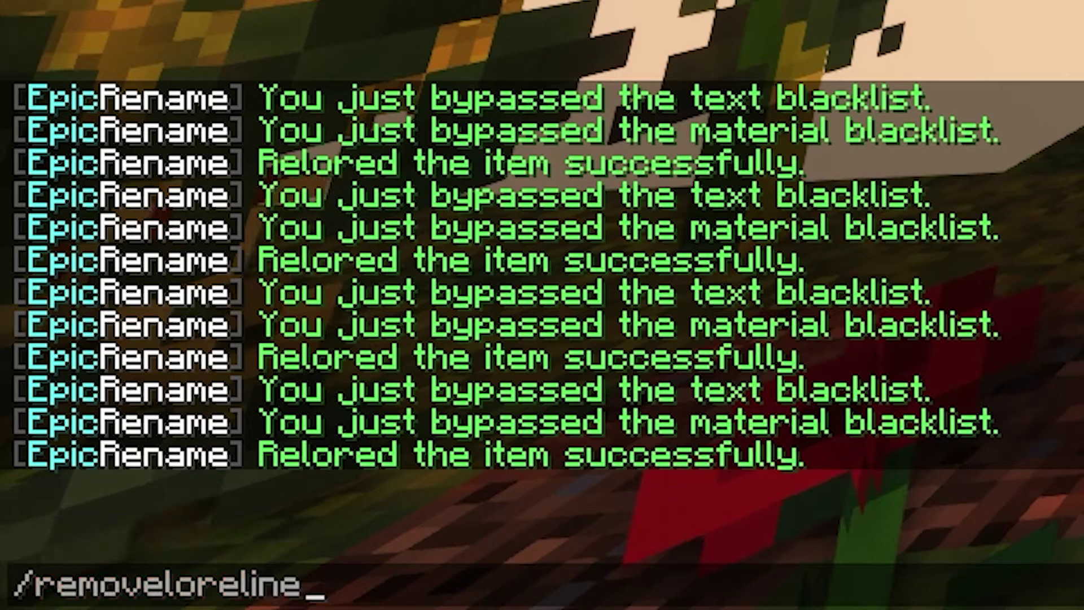
pyautogui.write('2')
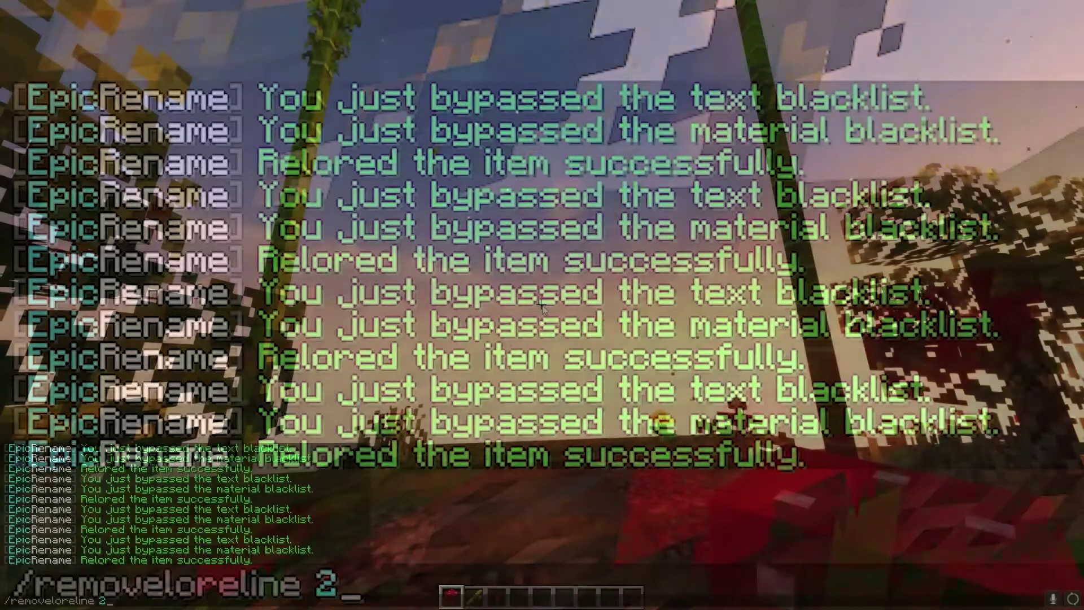
pyautogui.press('Return')
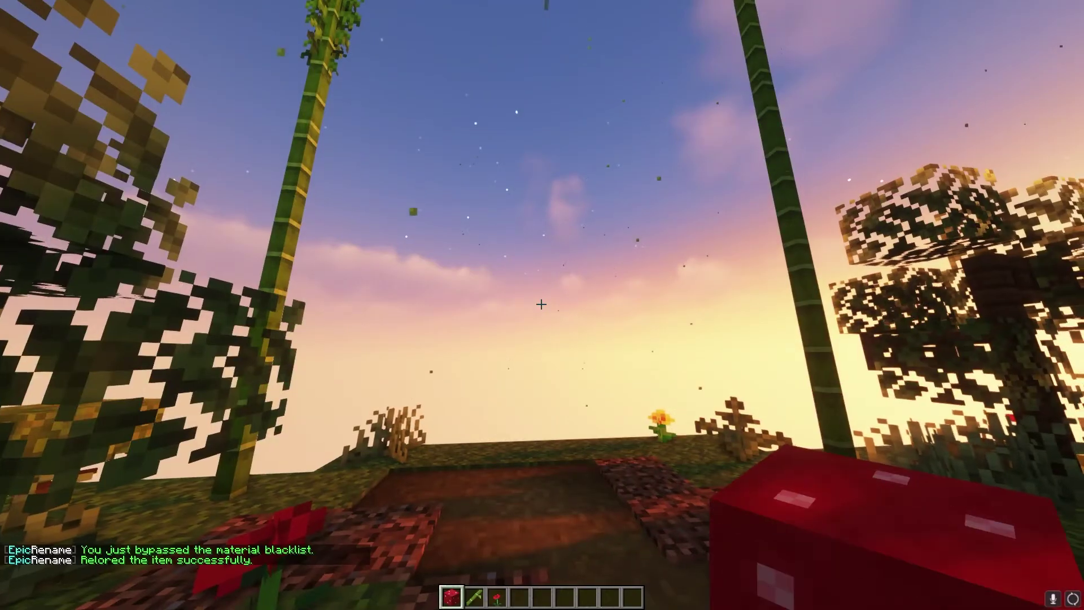
pyautogui.press('e')
pyautogui.moveTo(456, 372)
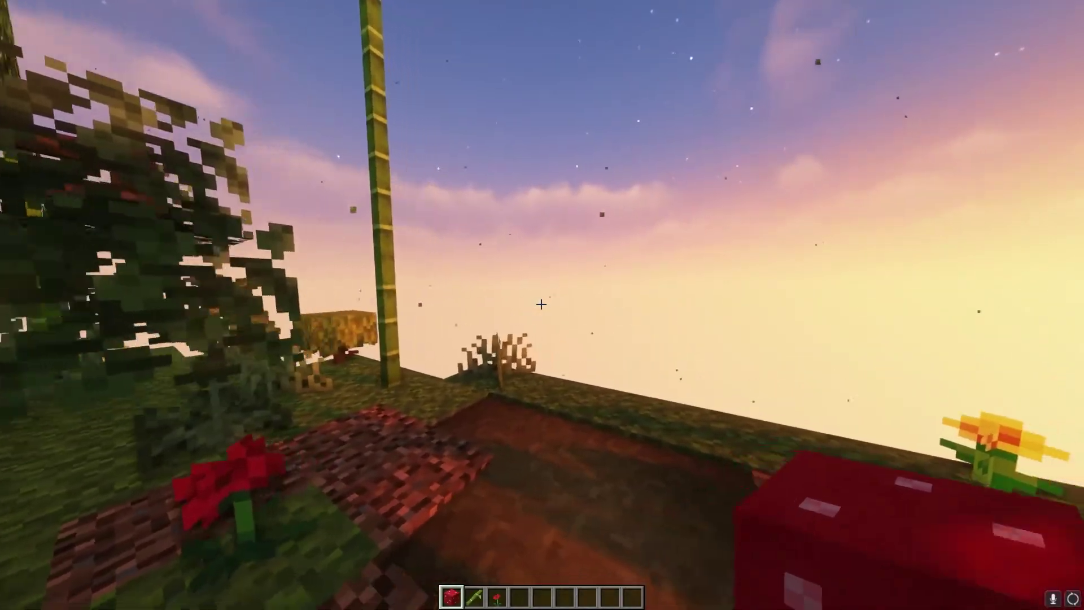
pyautogui.press('e')
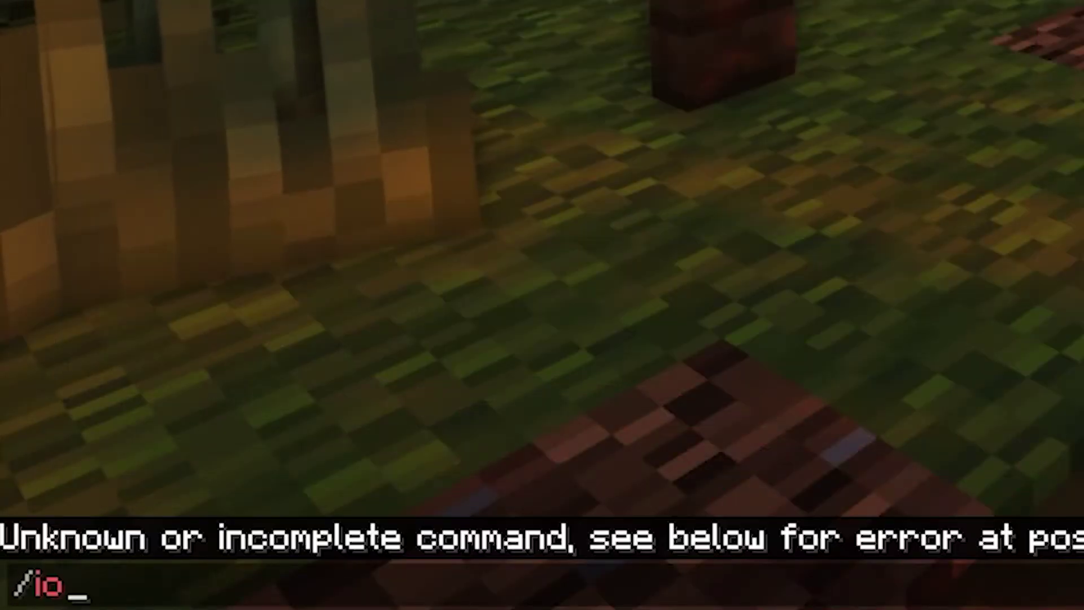
# - Run /insertloreline 2 &6PebbleHost to restore a gold PebbleHost second lore line
pyautogui.press('BackSpace')
pyautogui.write('ns')
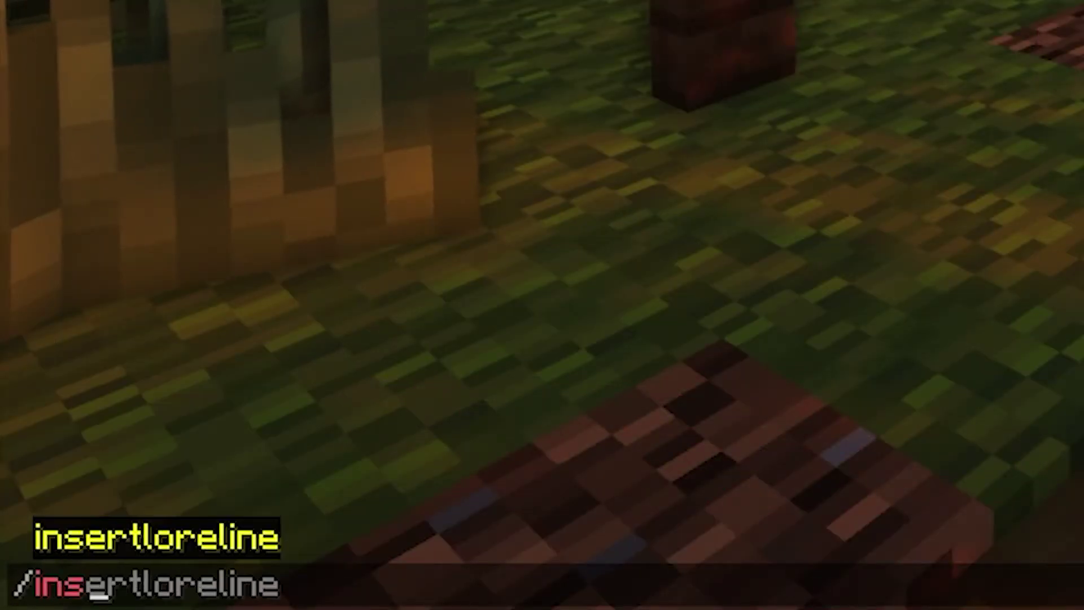
pyautogui.write('ertloreline')
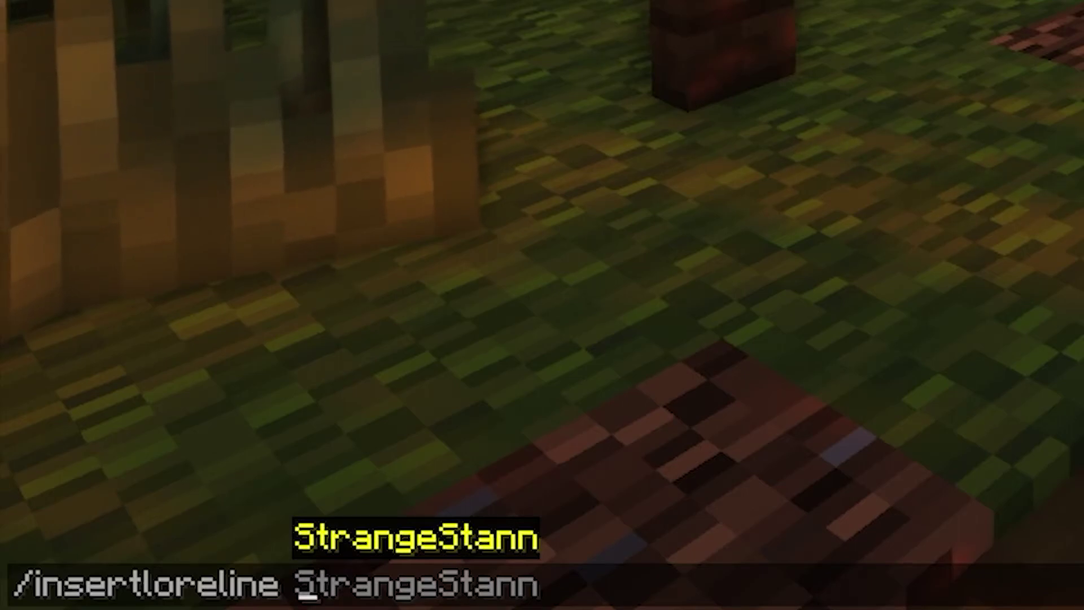
pyautogui.write('2')
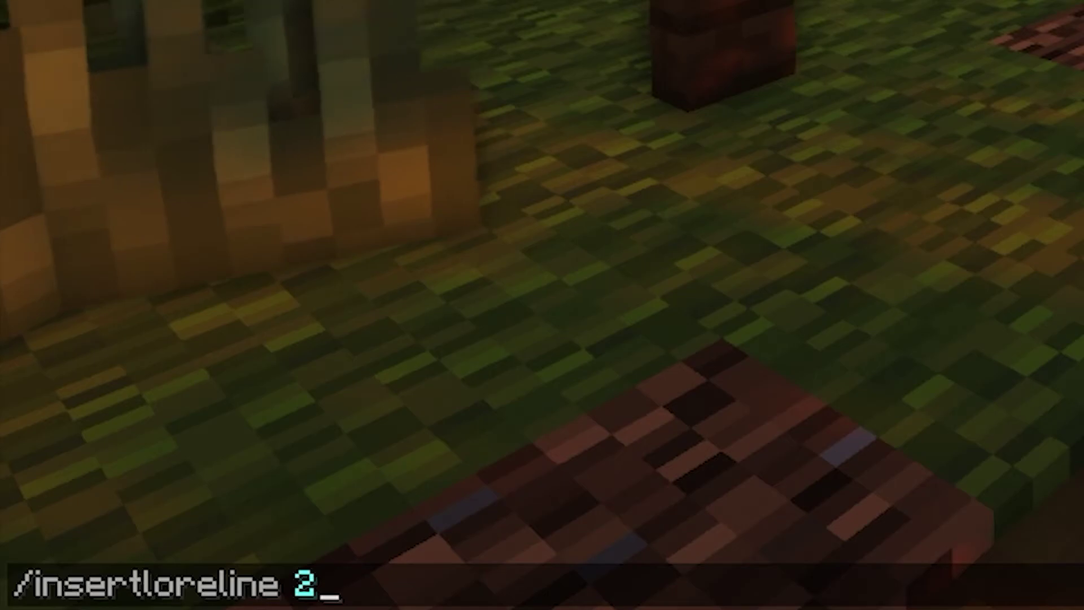
pyautogui.write('Peb')
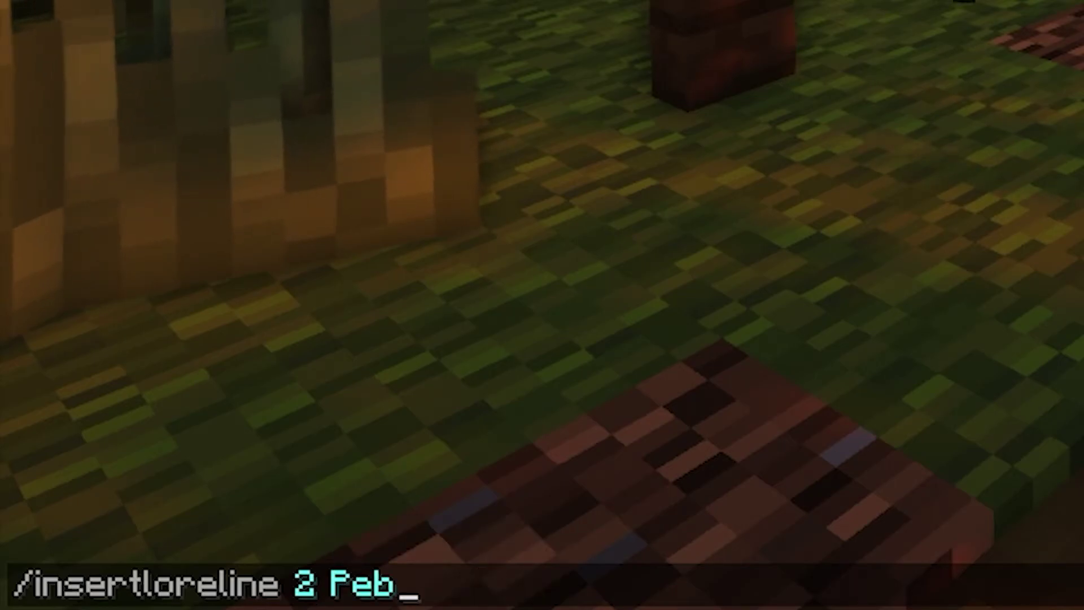
pyautogui.write('bleHost')
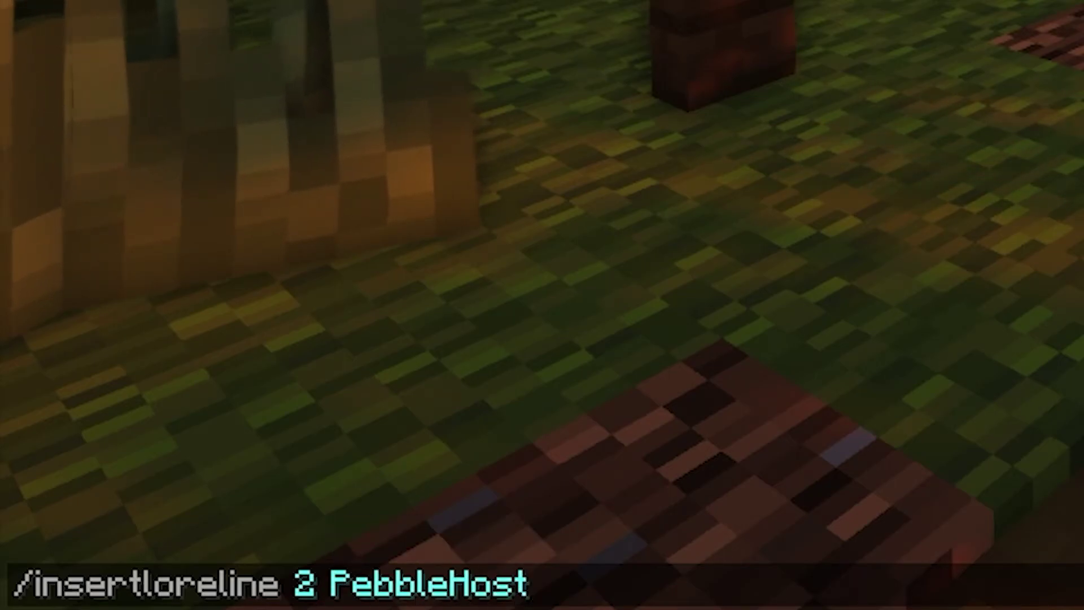
pyautogui.write(' &6')
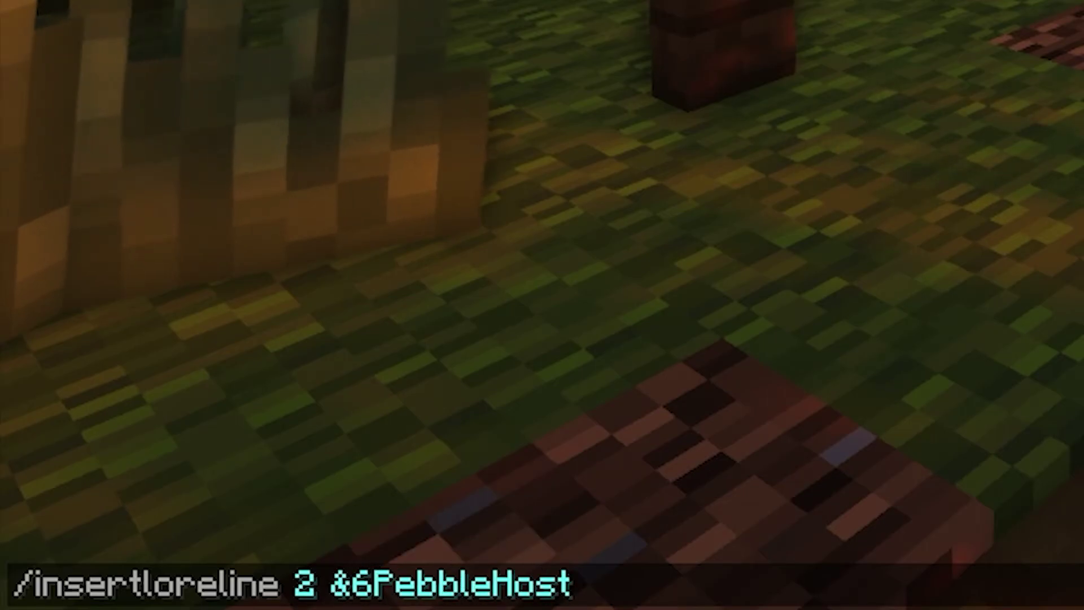
pyautogui.press('Return')
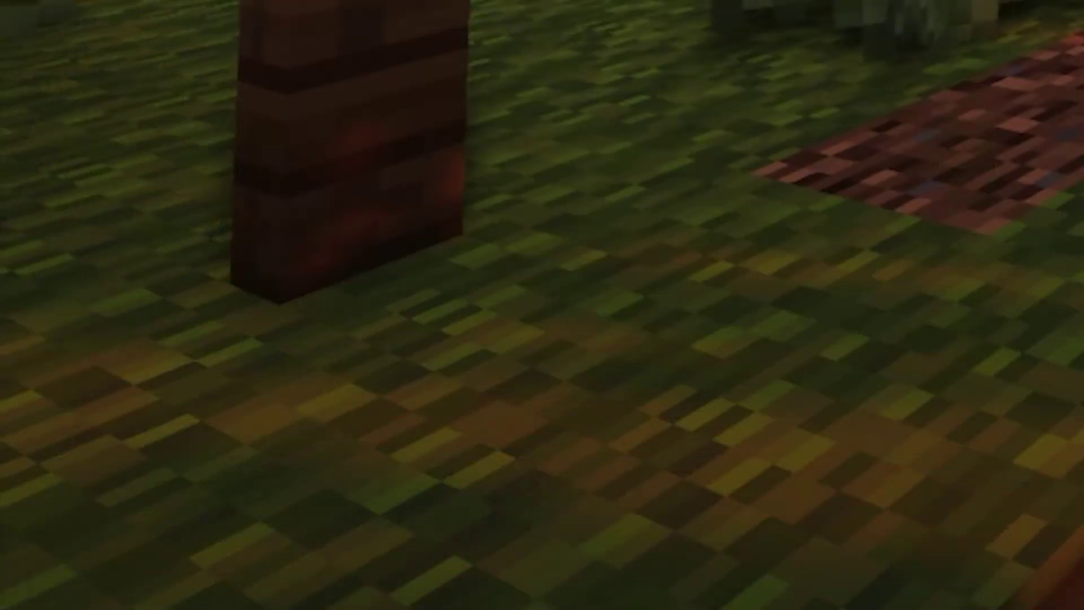
# - Run /glow on the held mushroom block and view the glowing item in the inventory
pyautogui.write('/glow')
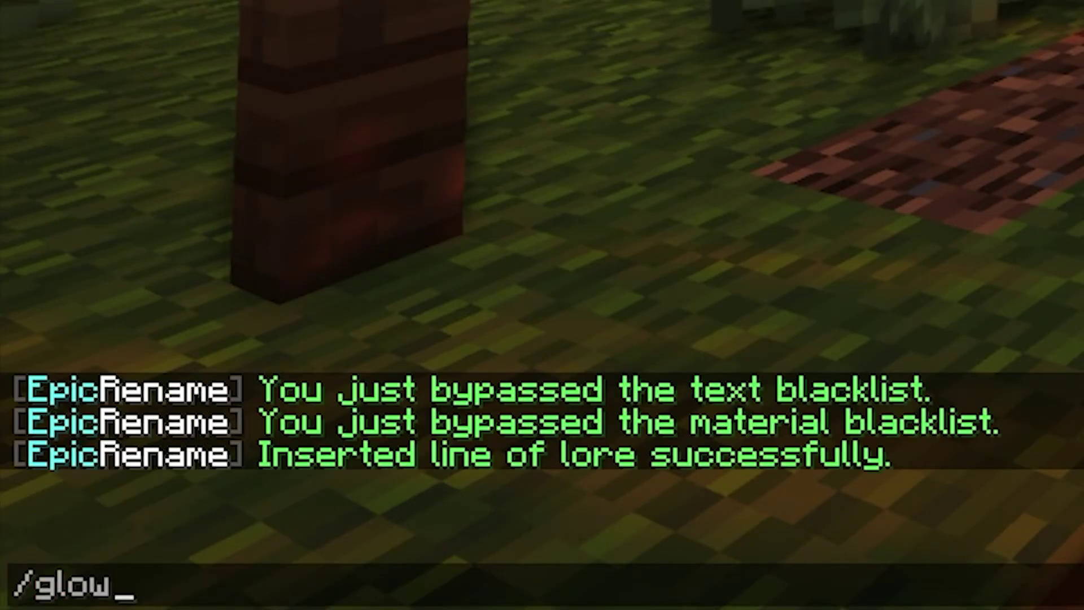
pyautogui.press('Return')
pyautogui.press('e')
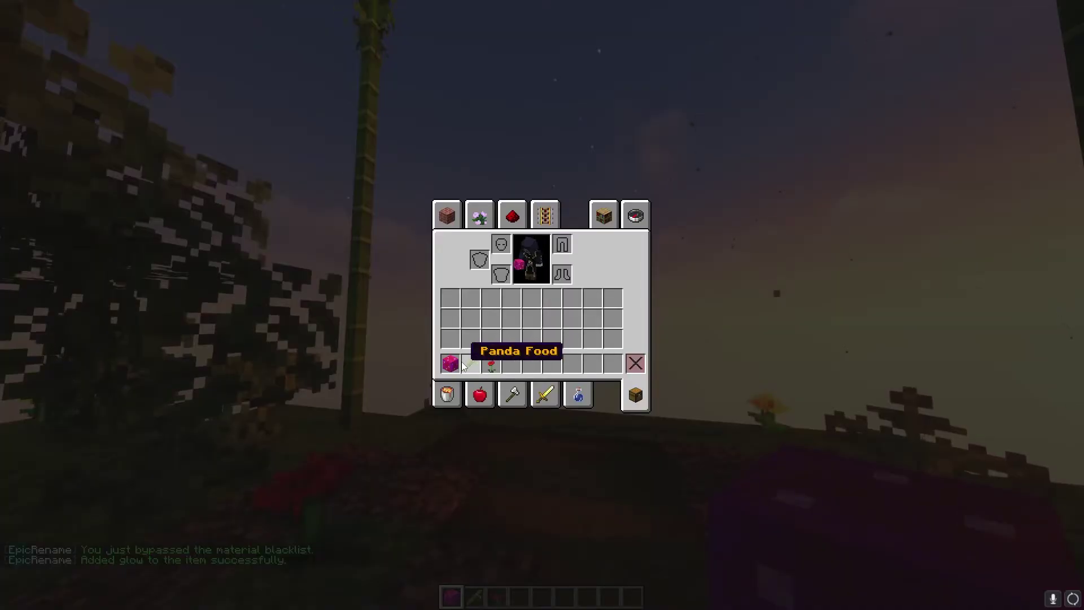
pyautogui.press('e')
pyautogui.press('q')
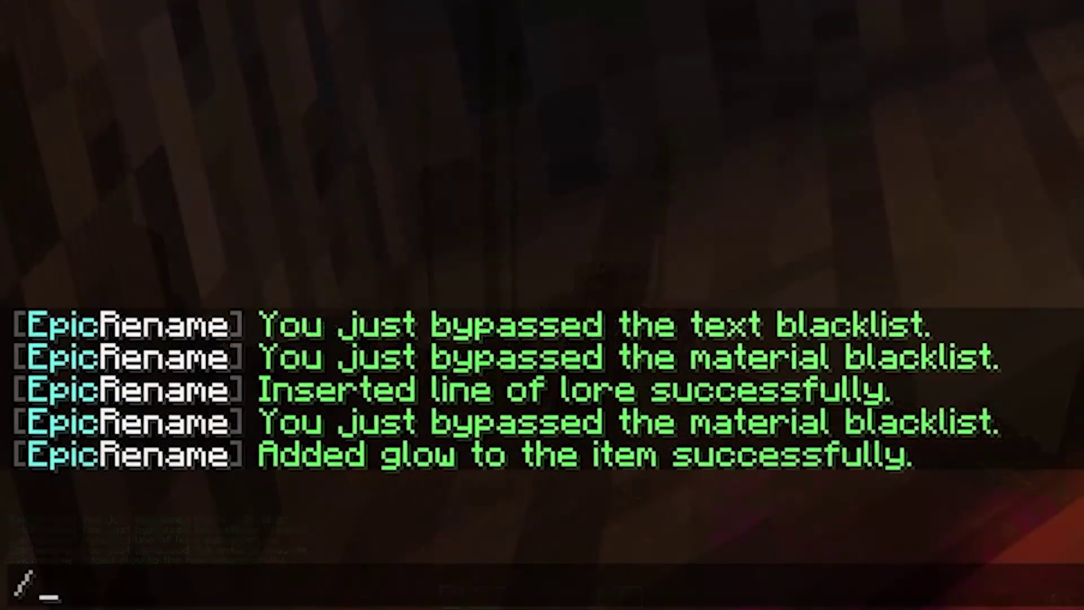
# - Run /removeglow on the mushroom block, then walk out of the tree house
pyautogui.write('remov')
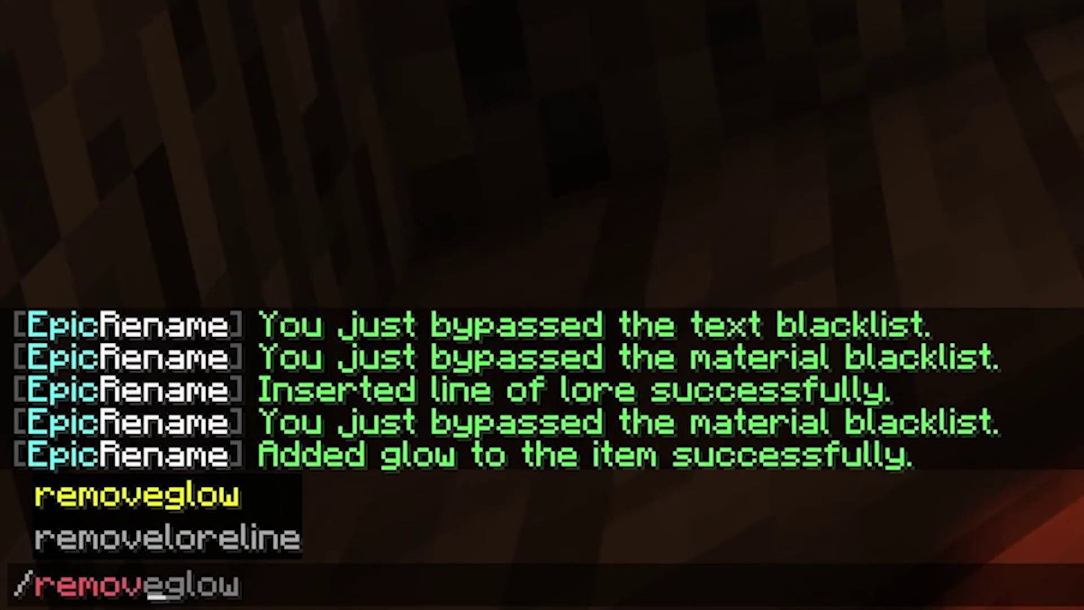
pyautogui.write('eglow')
pyautogui.press('Return')
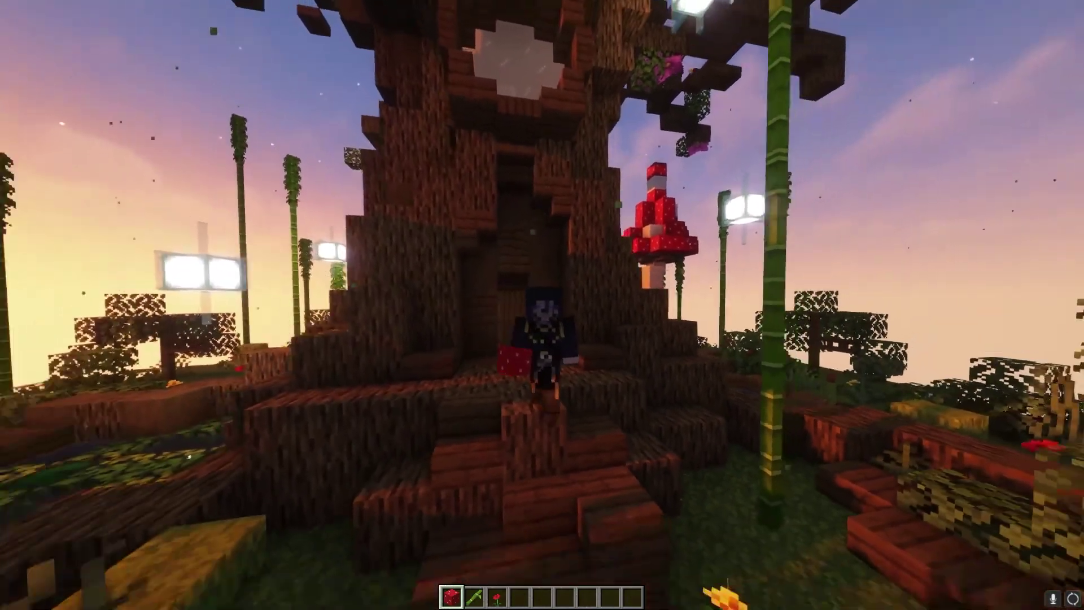
pyautogui.press('w')
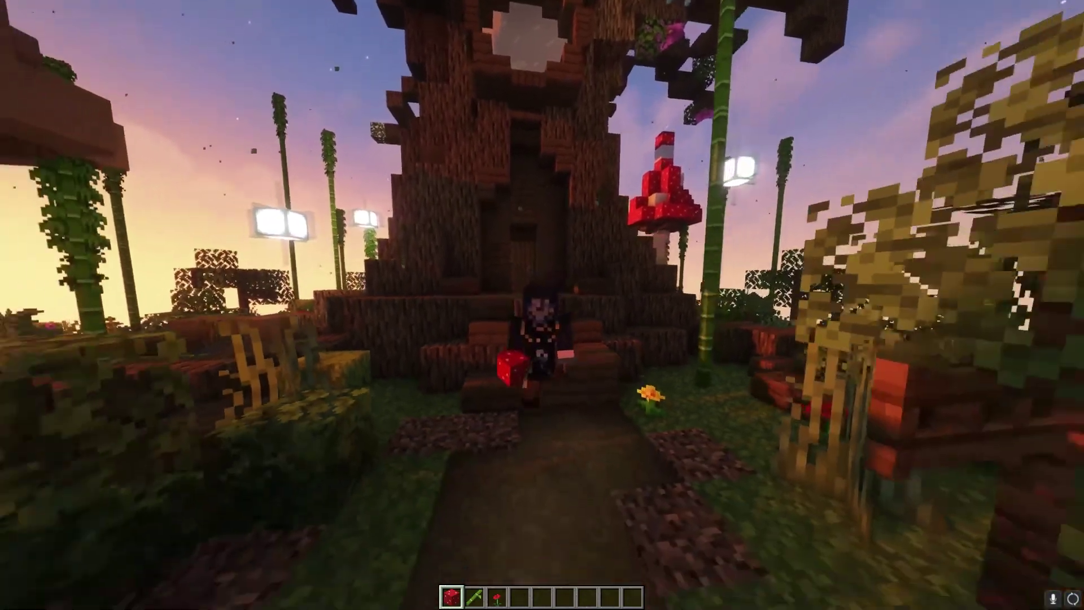